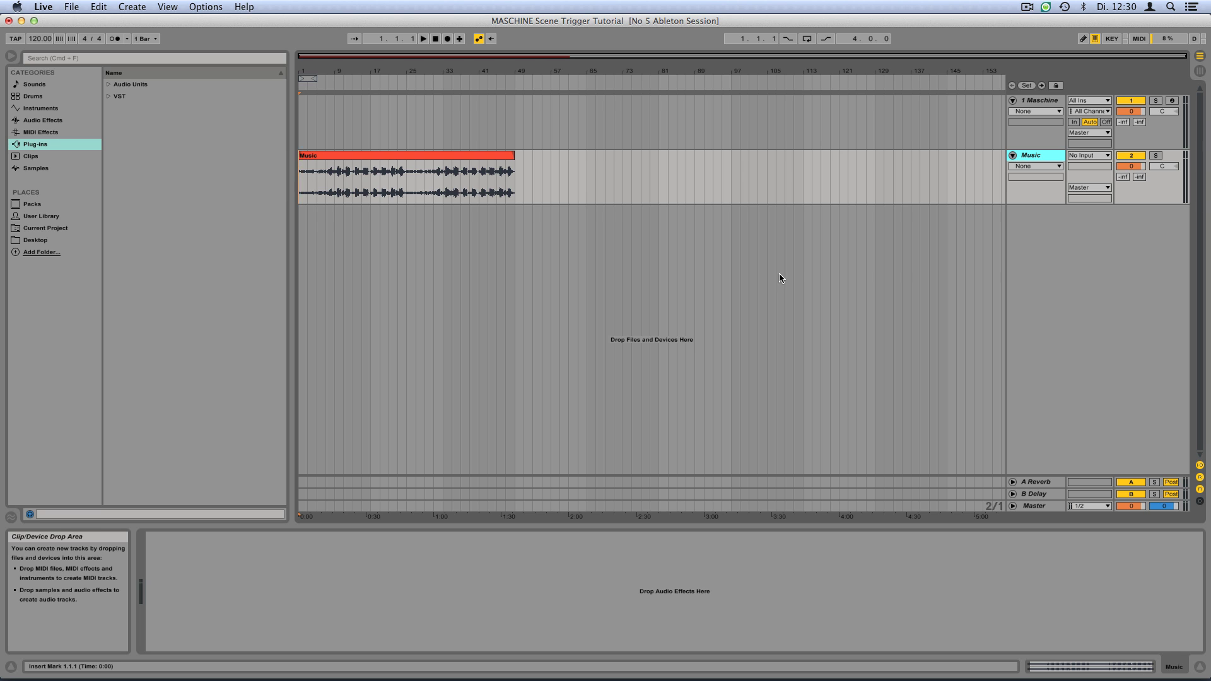
- Solo the Music track, play it back, then stop and rewind to 1.1.1
click(1155, 155)
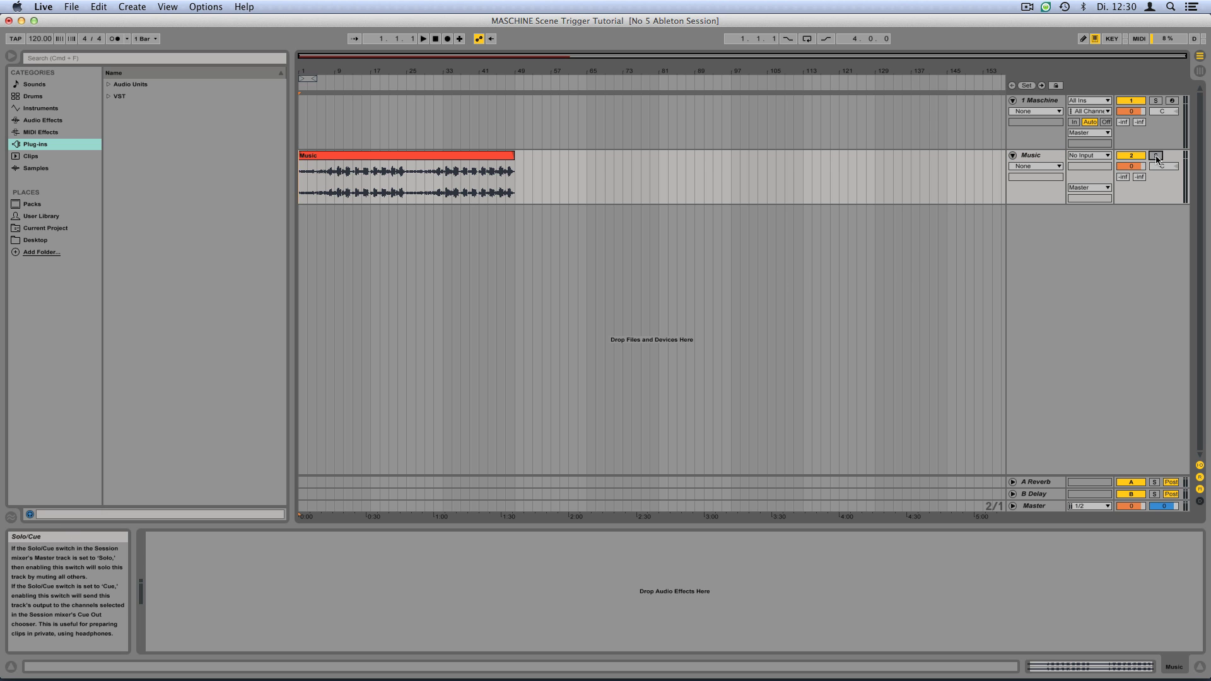
click(423, 40)
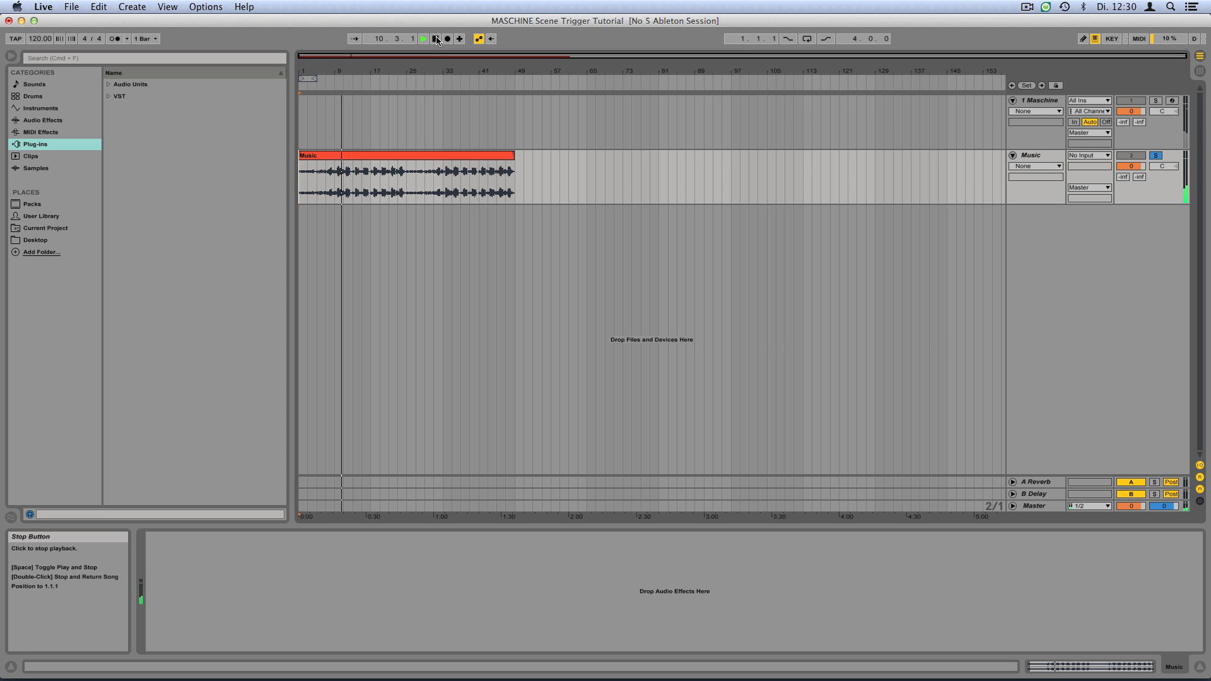
click(436, 39)
click(437, 39)
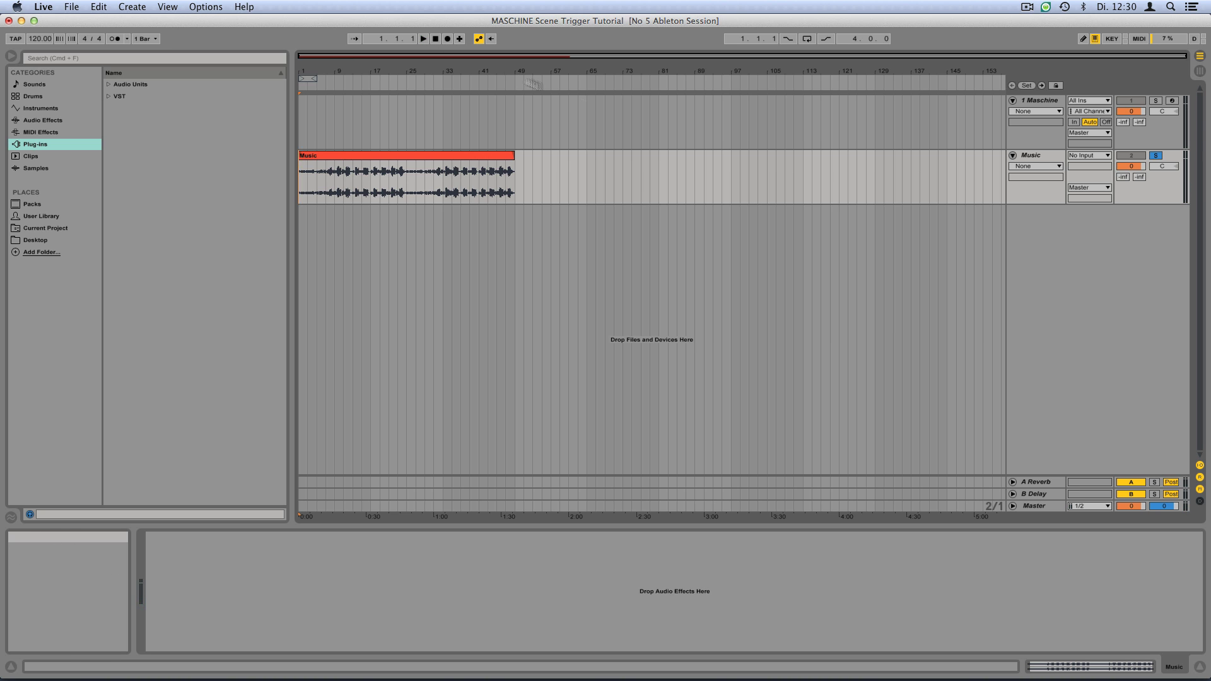
- Solo the Maschine track, open its plug-in, play Drum 1 then Drum 2, and stop
click(1040, 101)
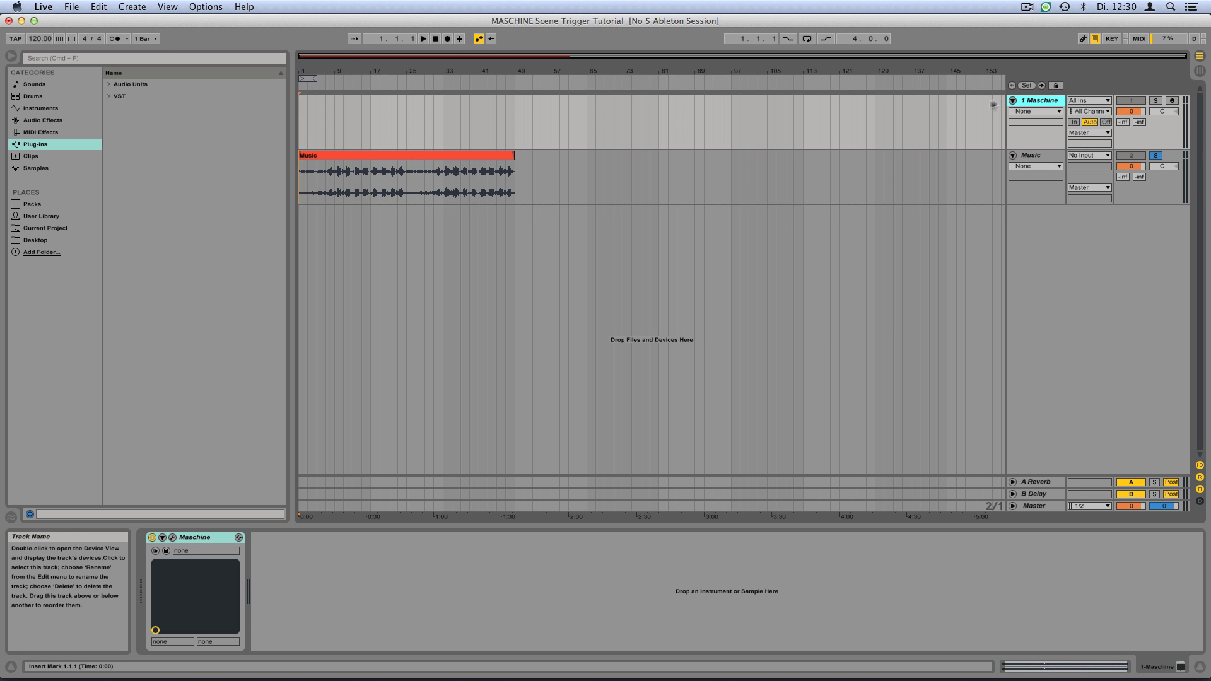
click(173, 538)
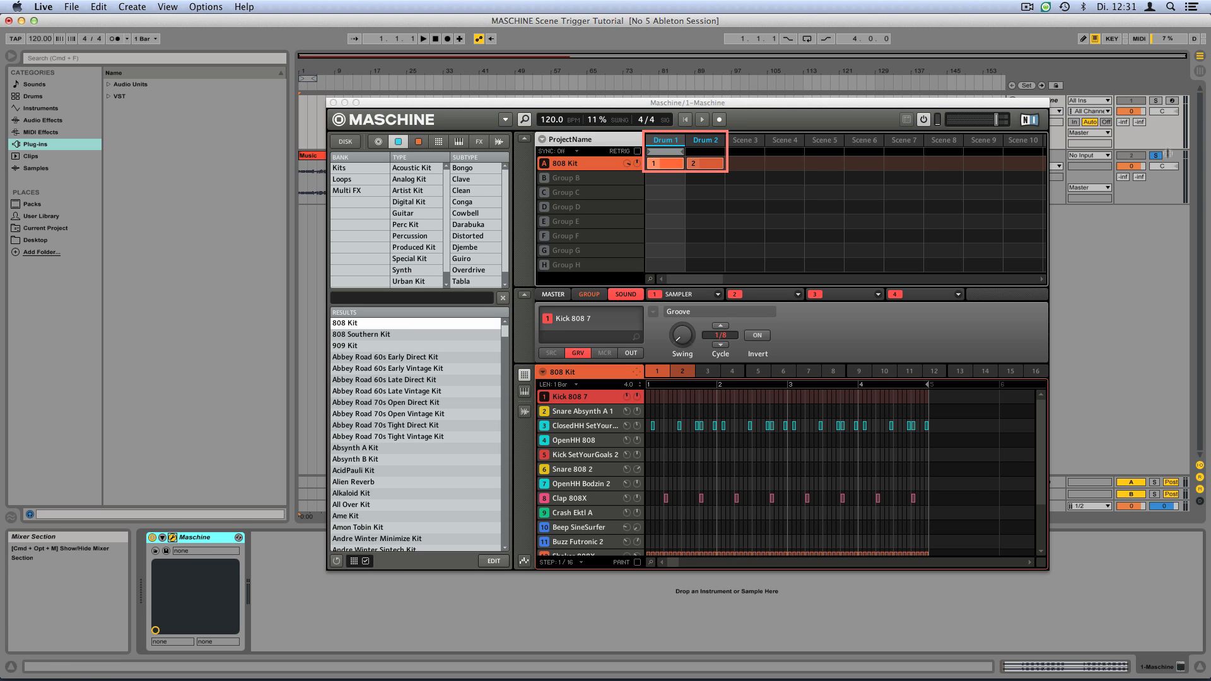
click(1155, 101)
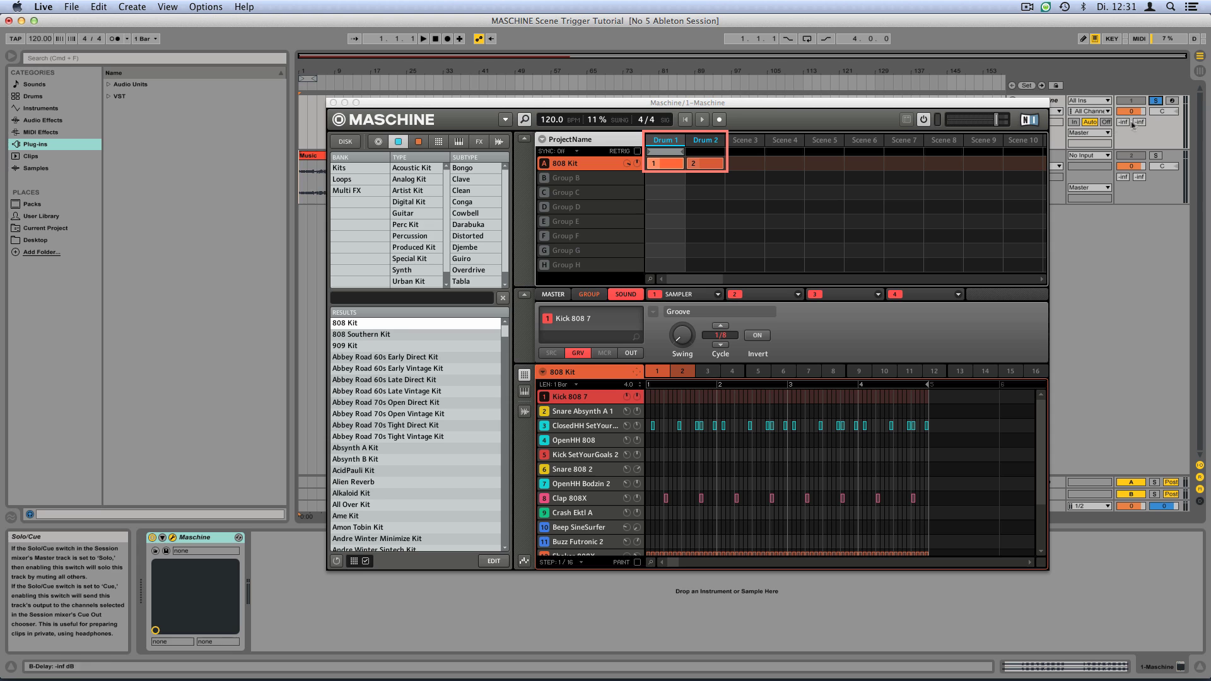
click(424, 40)
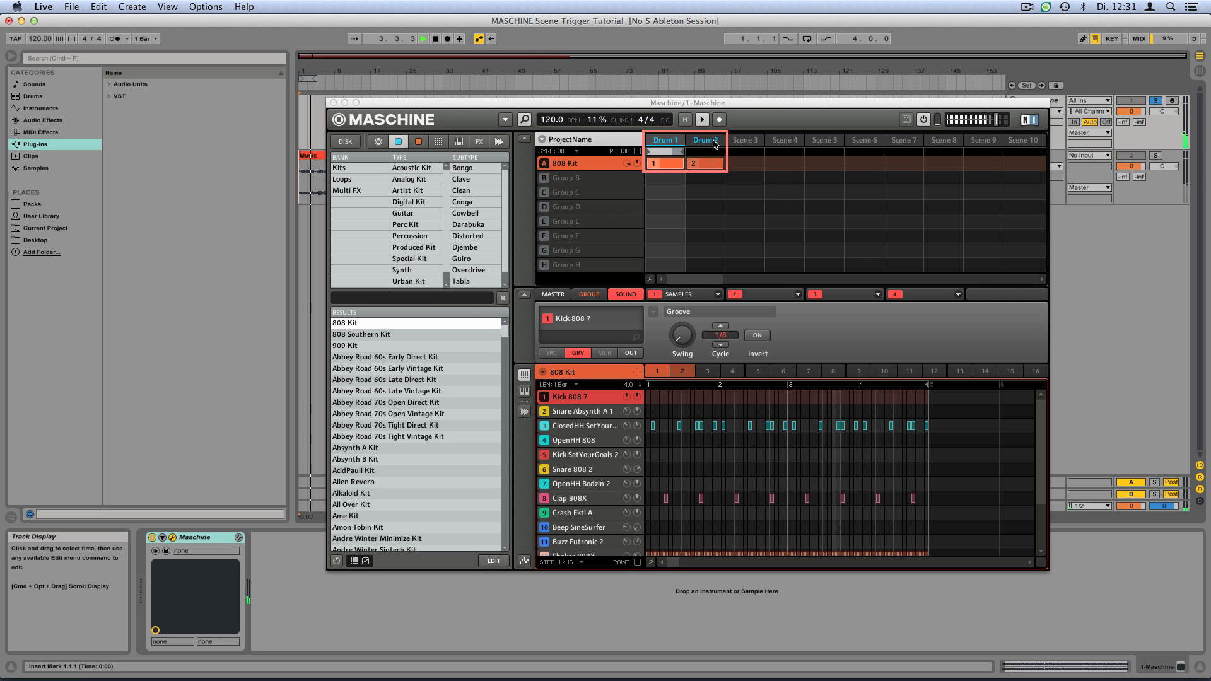
click(713, 141)
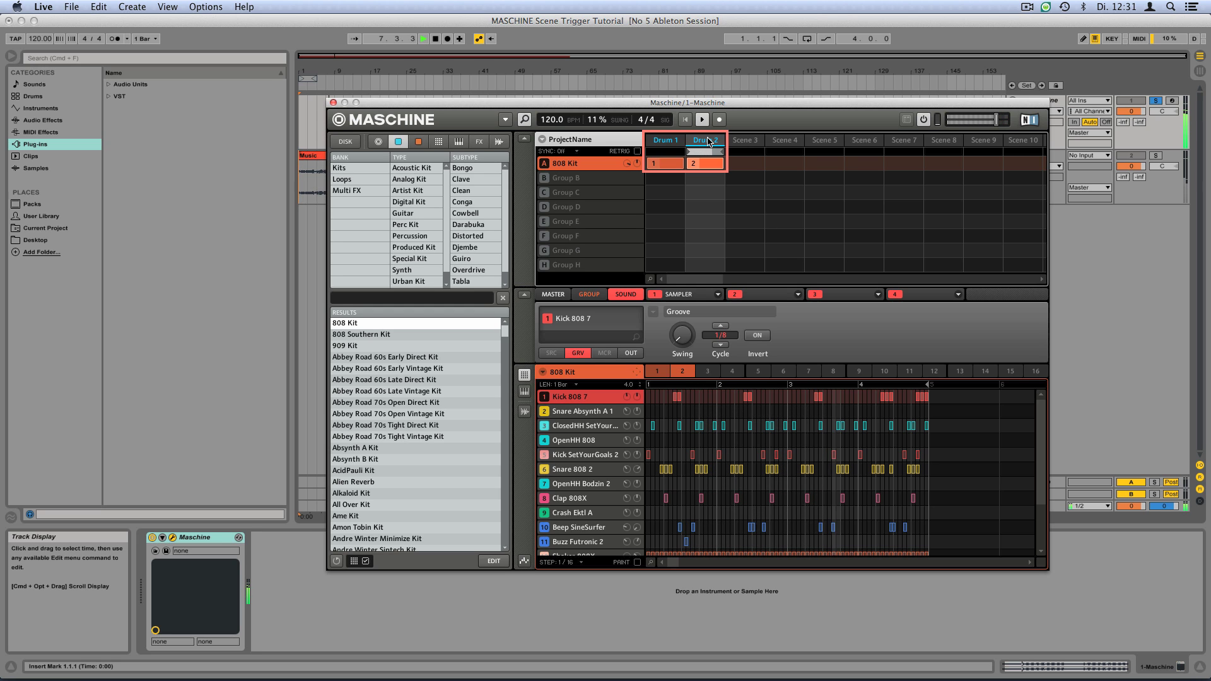
click(436, 39)
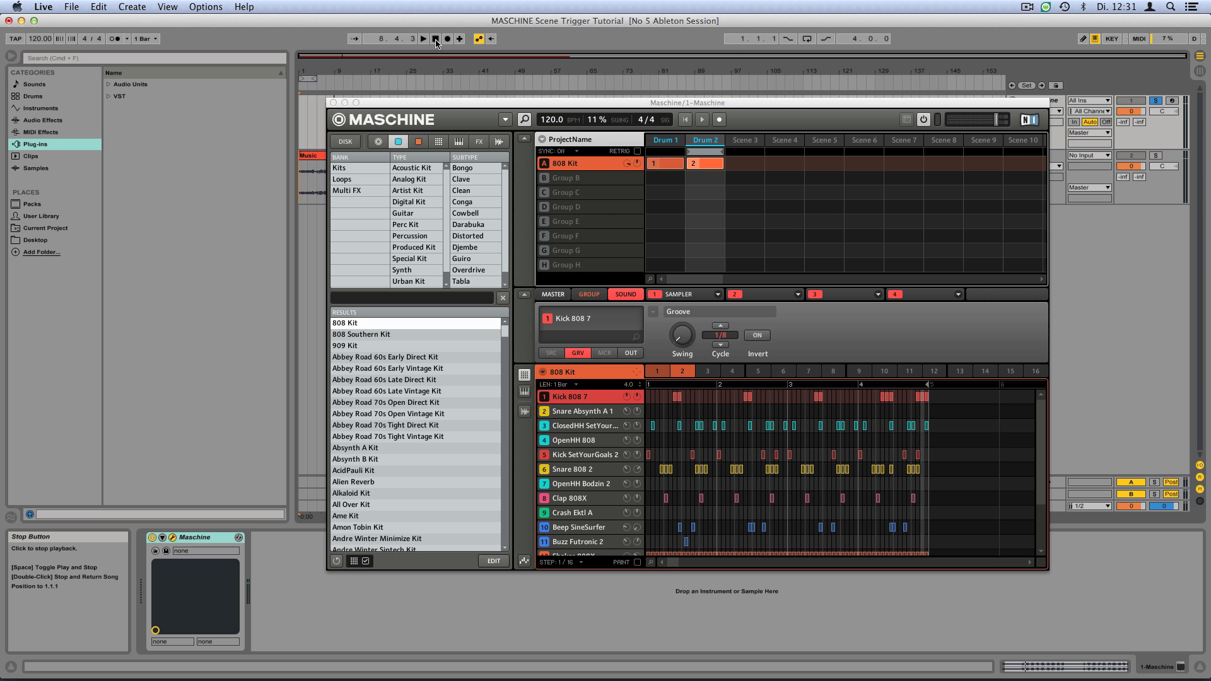
click(436, 40)
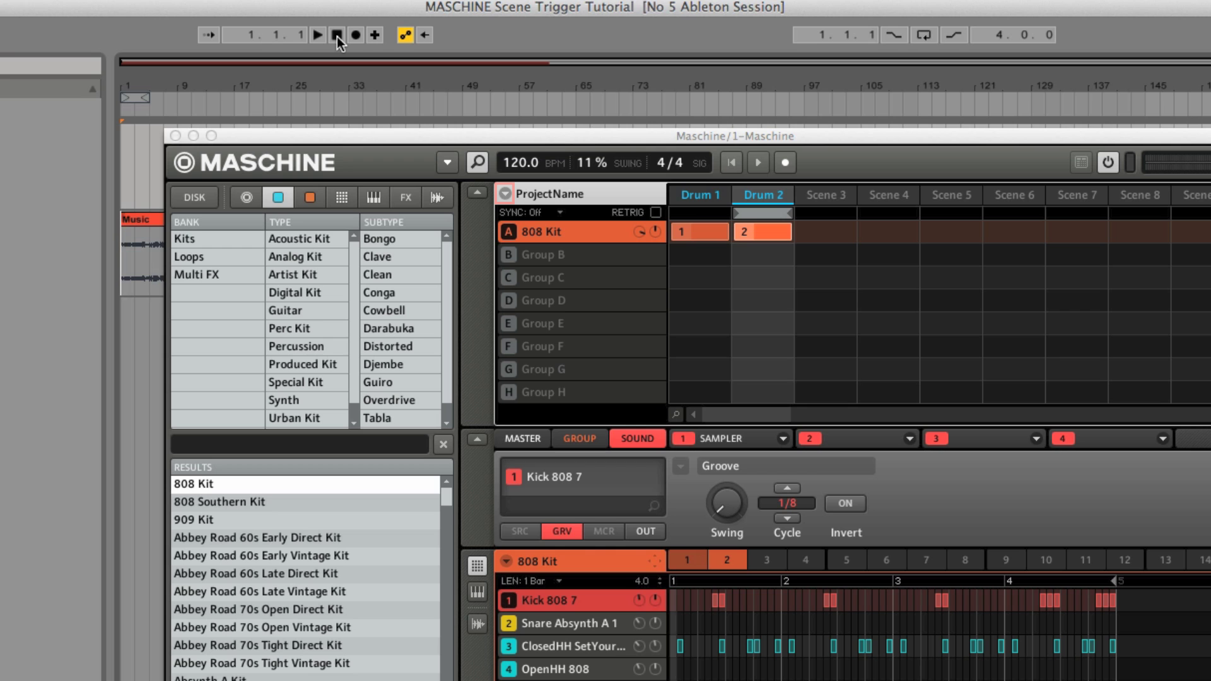
- Enable Scene MIDI Settings using MIDI Note on channel 1 with root note C-2
click(506, 194)
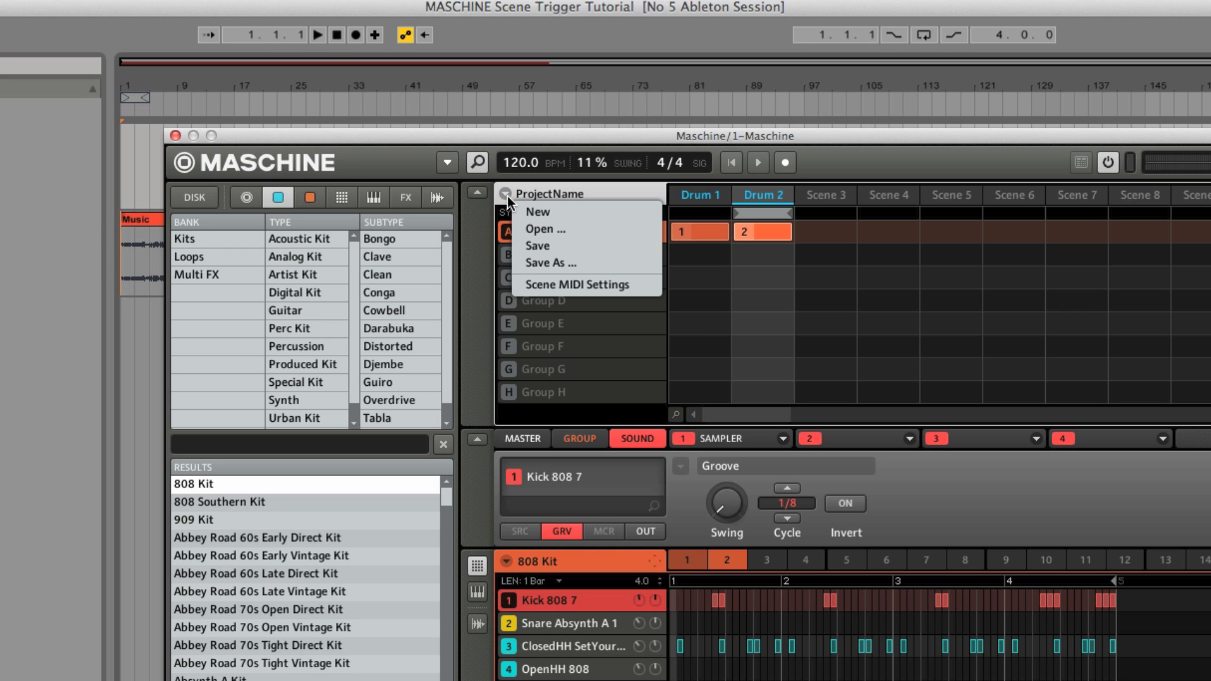
click(540, 285)
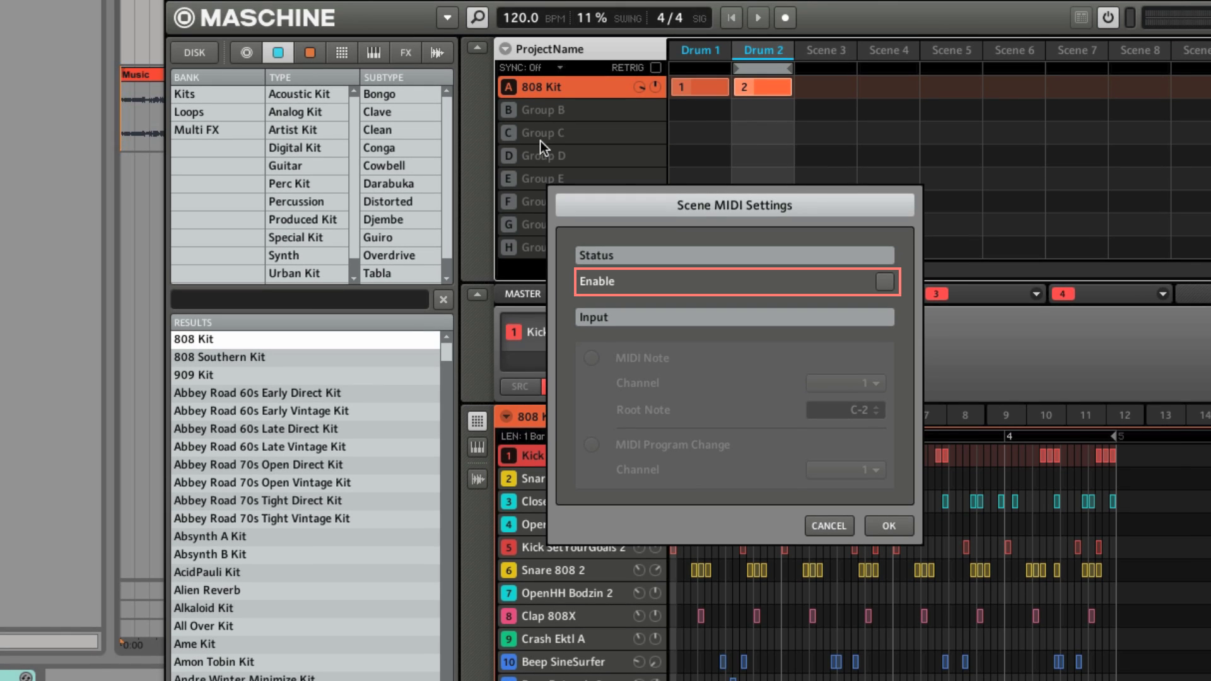
click(885, 282)
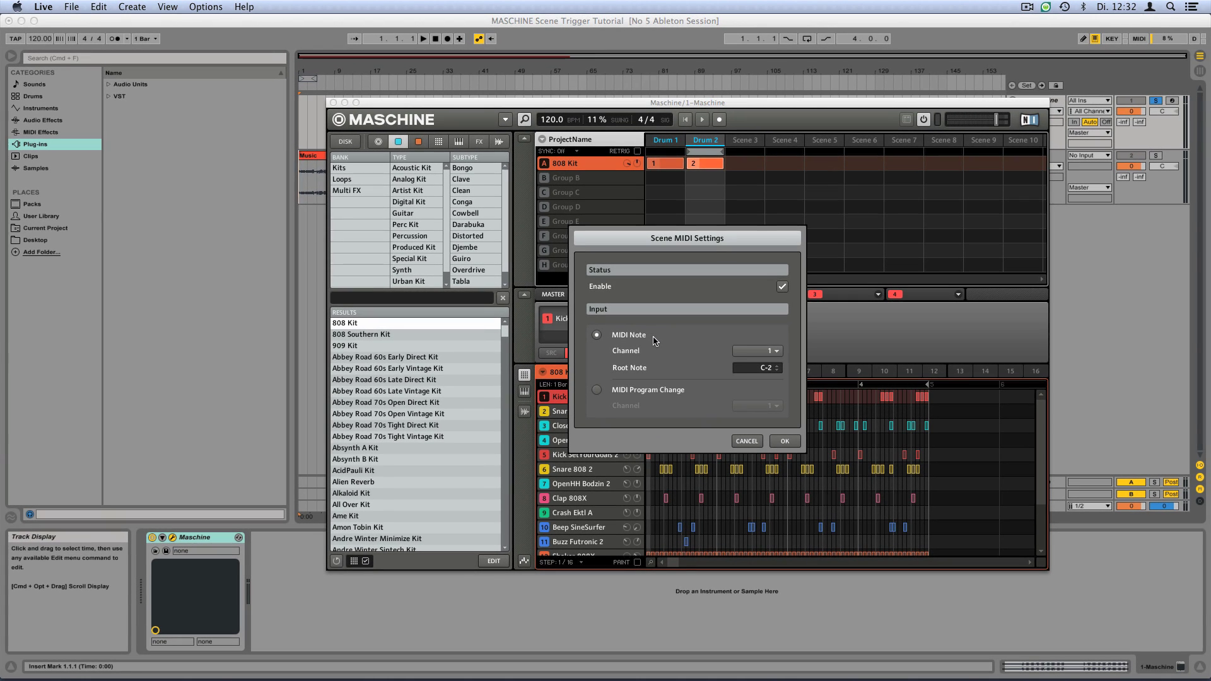
click(787, 444)
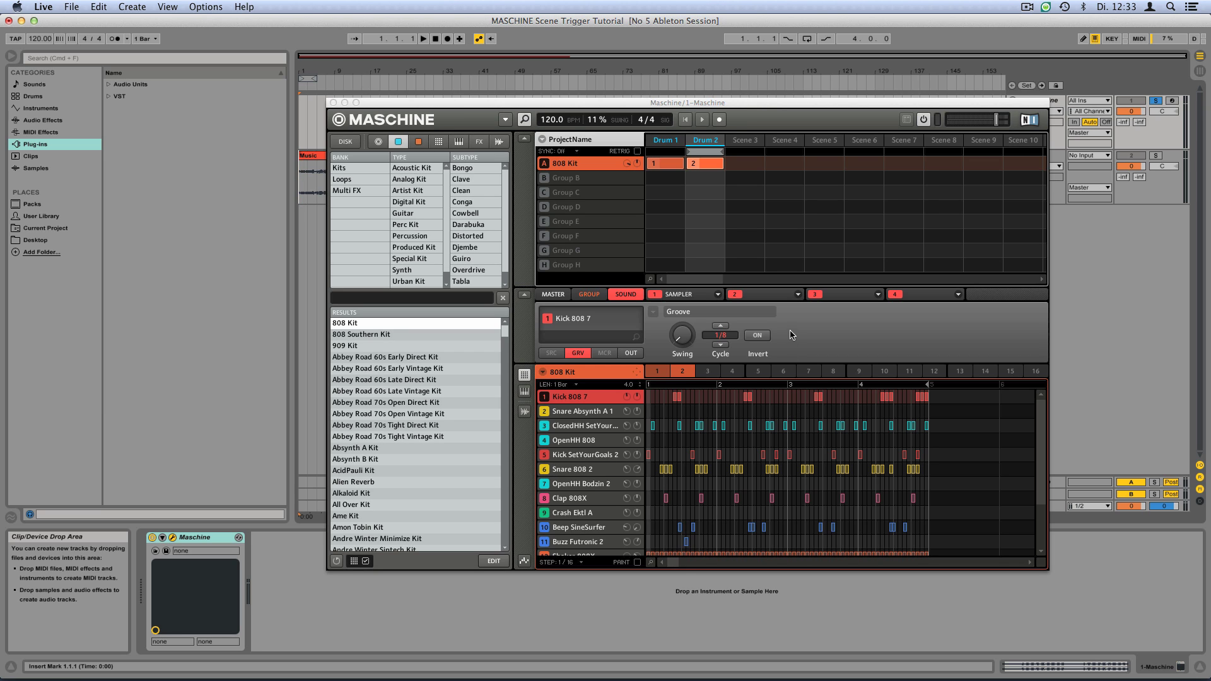
- Select the empty Scene 3 and create pattern 3 in it
click(754, 145)
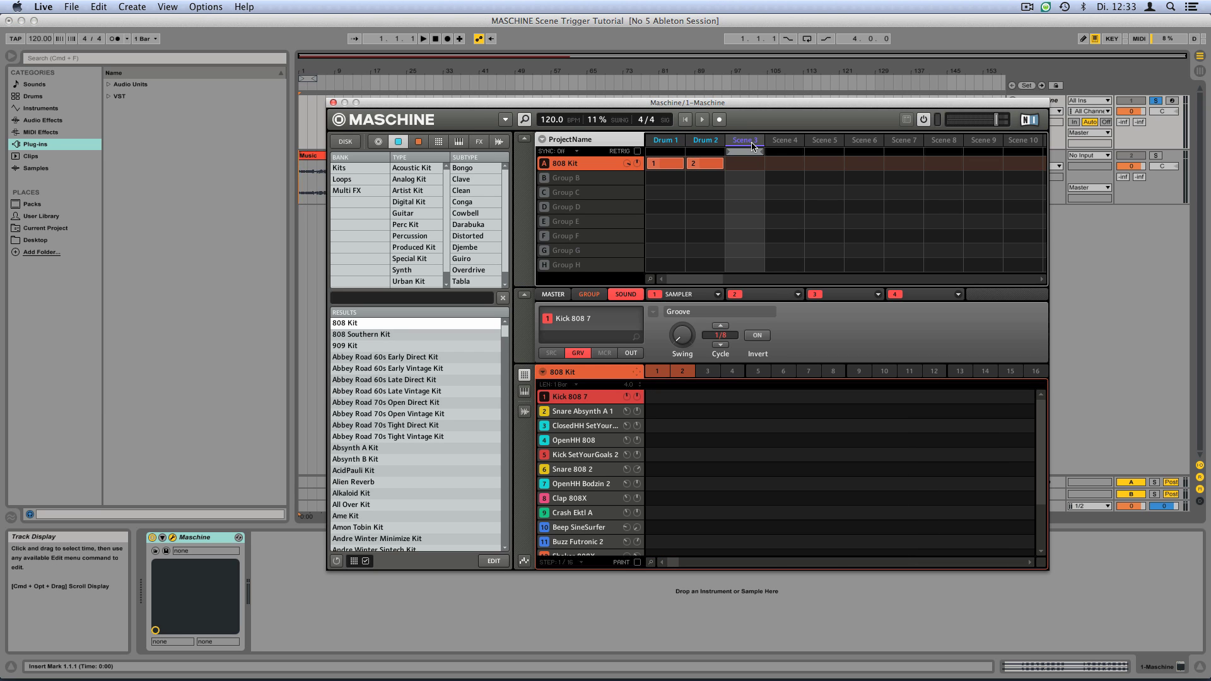
click(707, 372)
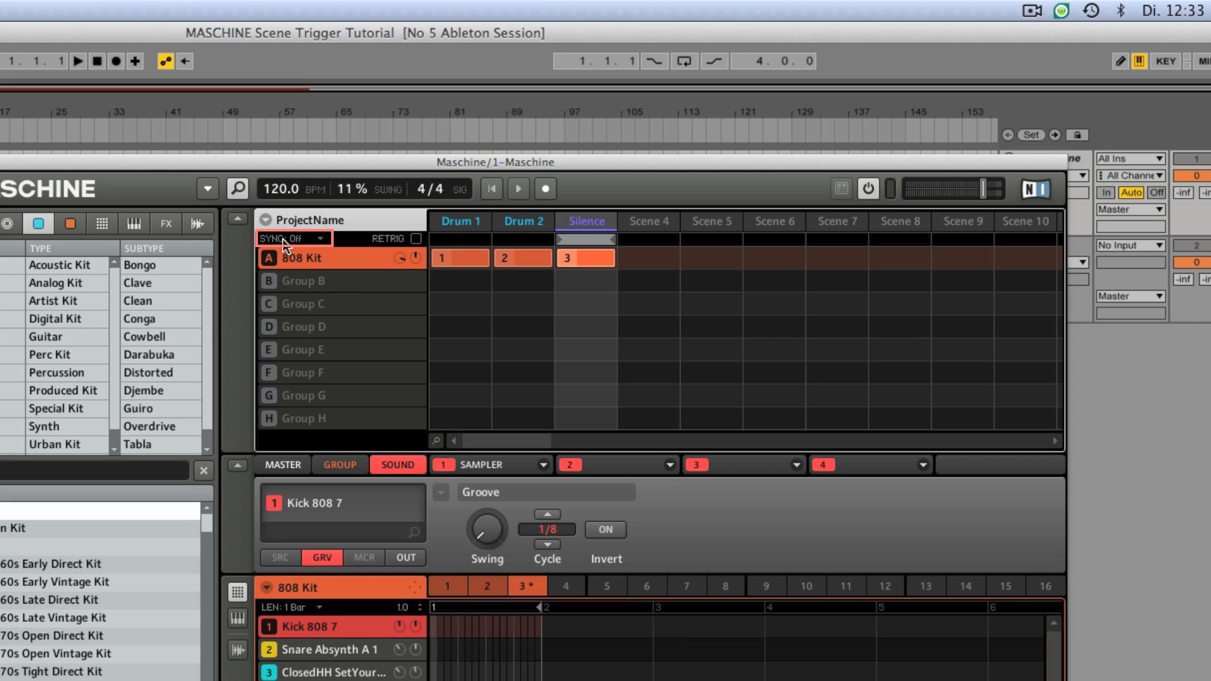
- Change Maschine's scene sync from off to 1/8
click(320, 241)
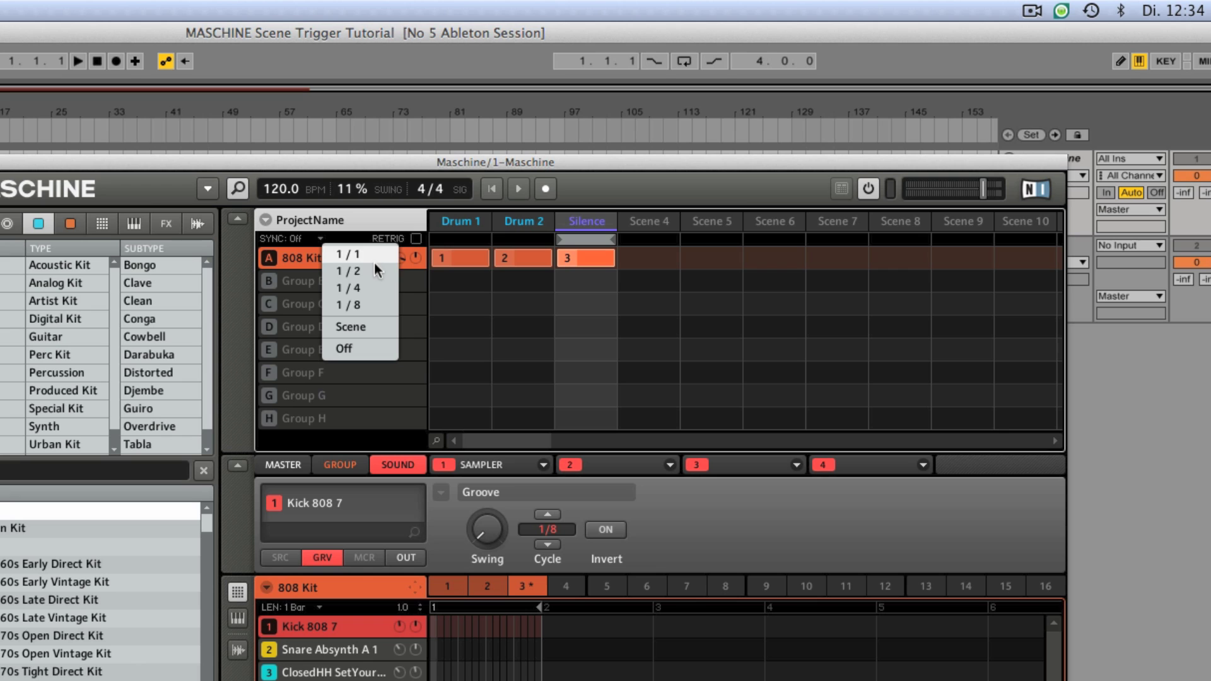
click(372, 308)
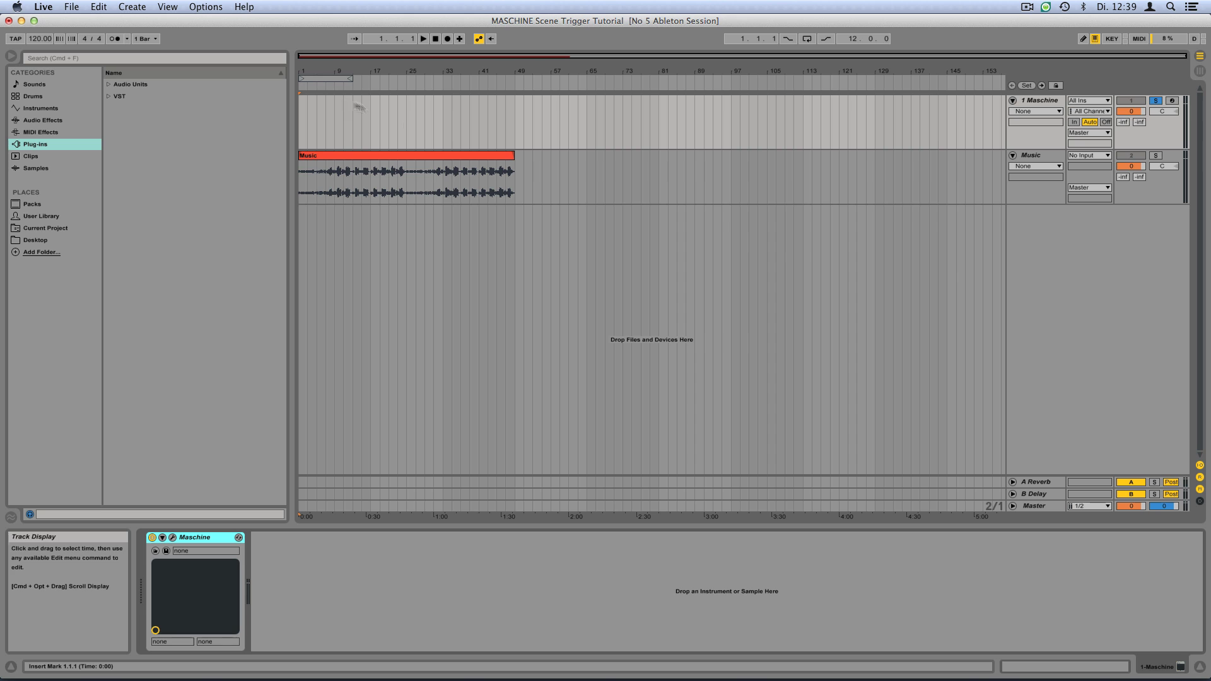
- Unsolo the Maschine track and insert a MIDI clip spanning bars 49 to 51
click(1156, 102)
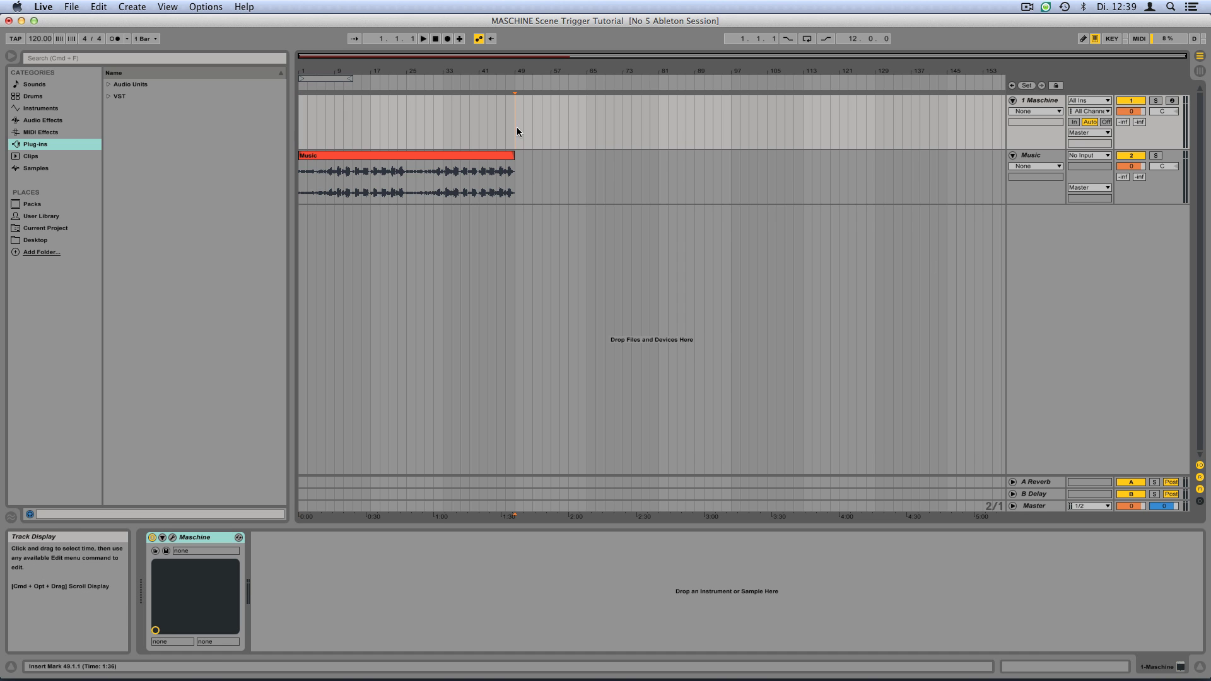
drag(517, 129, 526, 129)
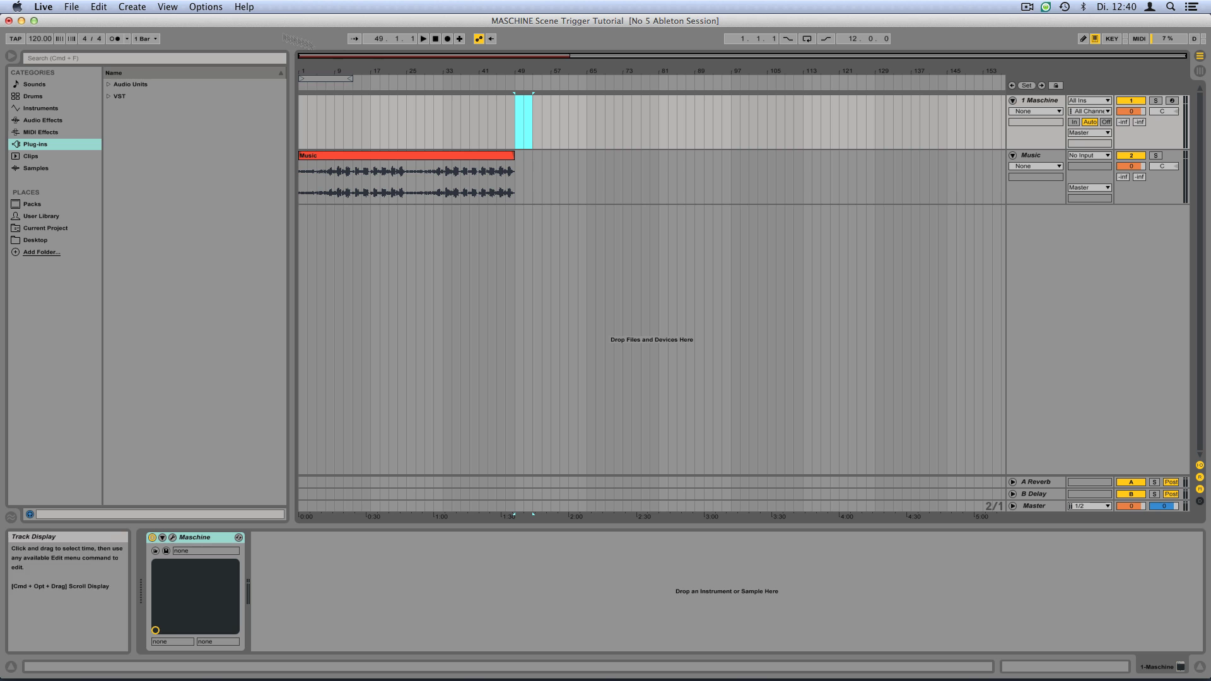
click(132, 6)
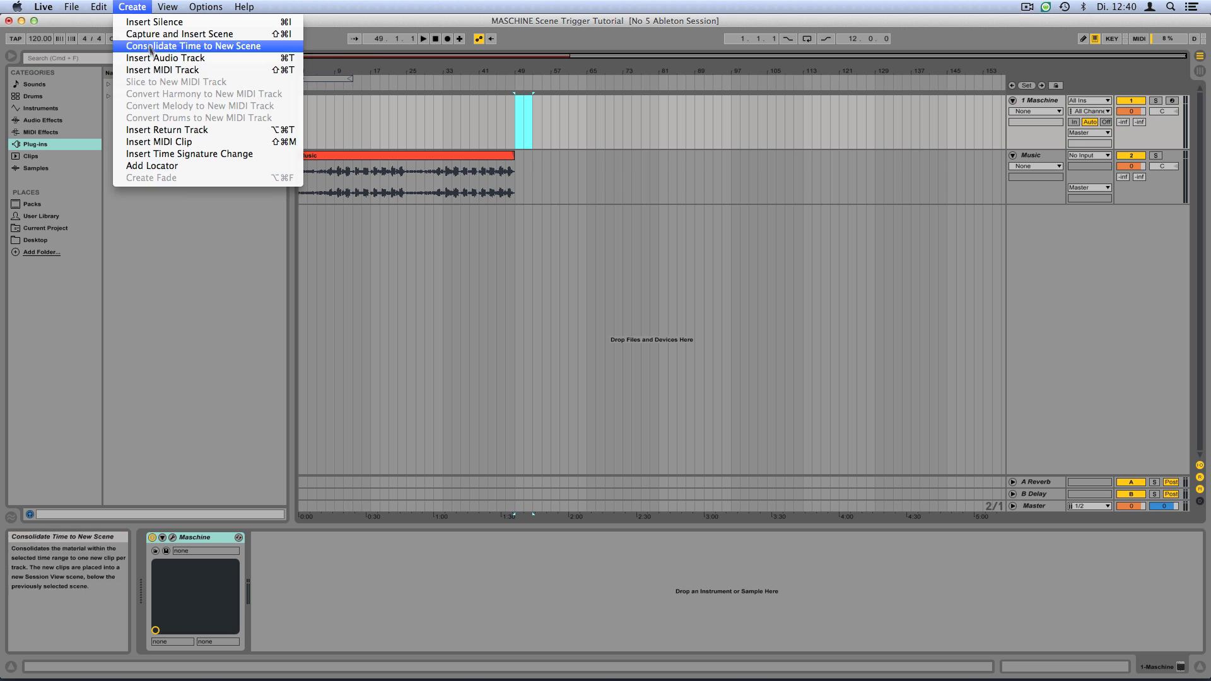
click(160, 143)
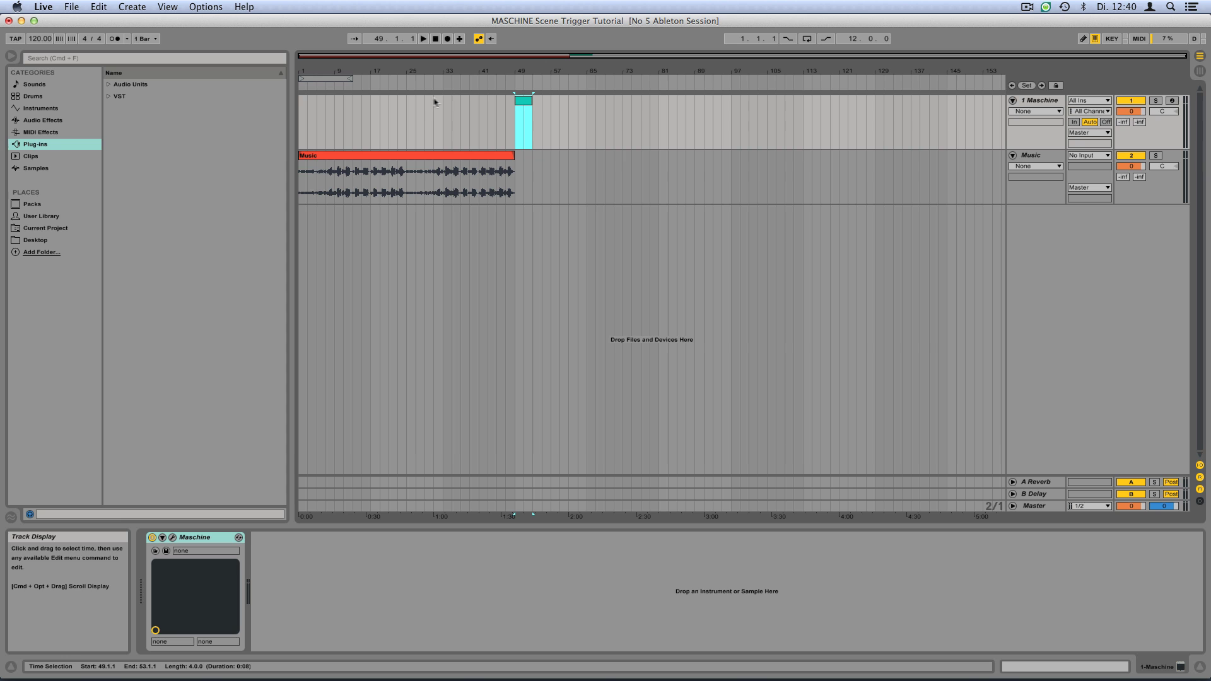
- Draw a single C-2 note at the start of the bar 49 clip
double_click(521, 100)
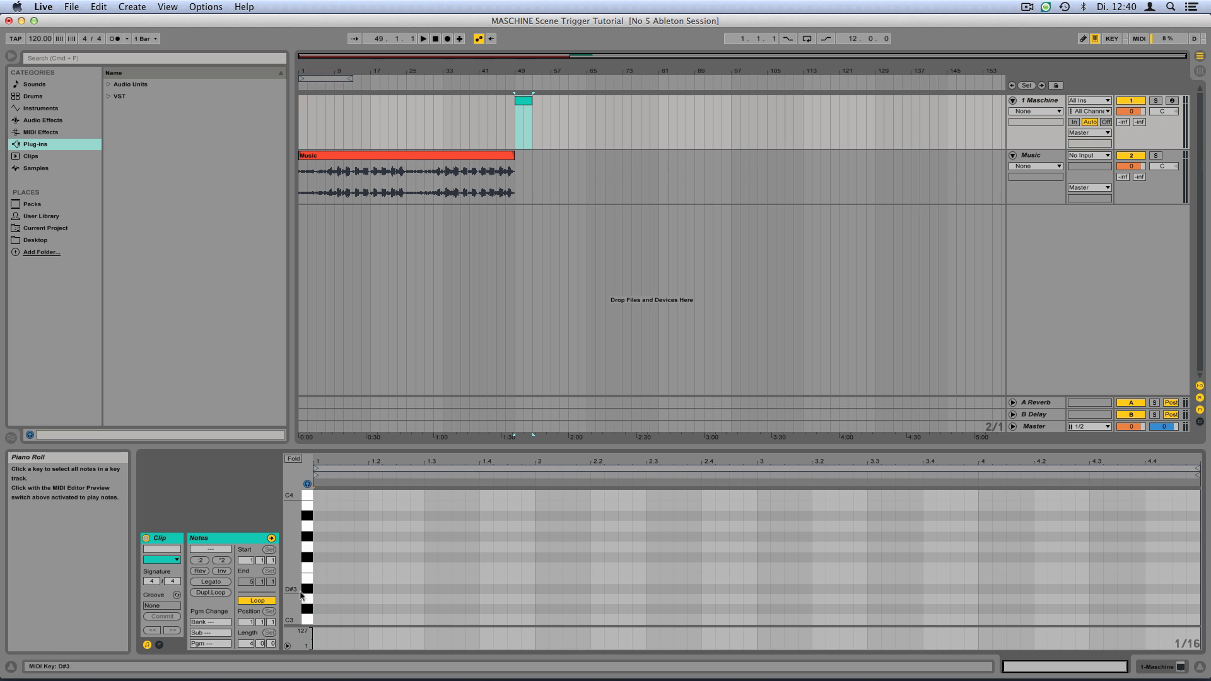
drag(290, 612, 290, 508)
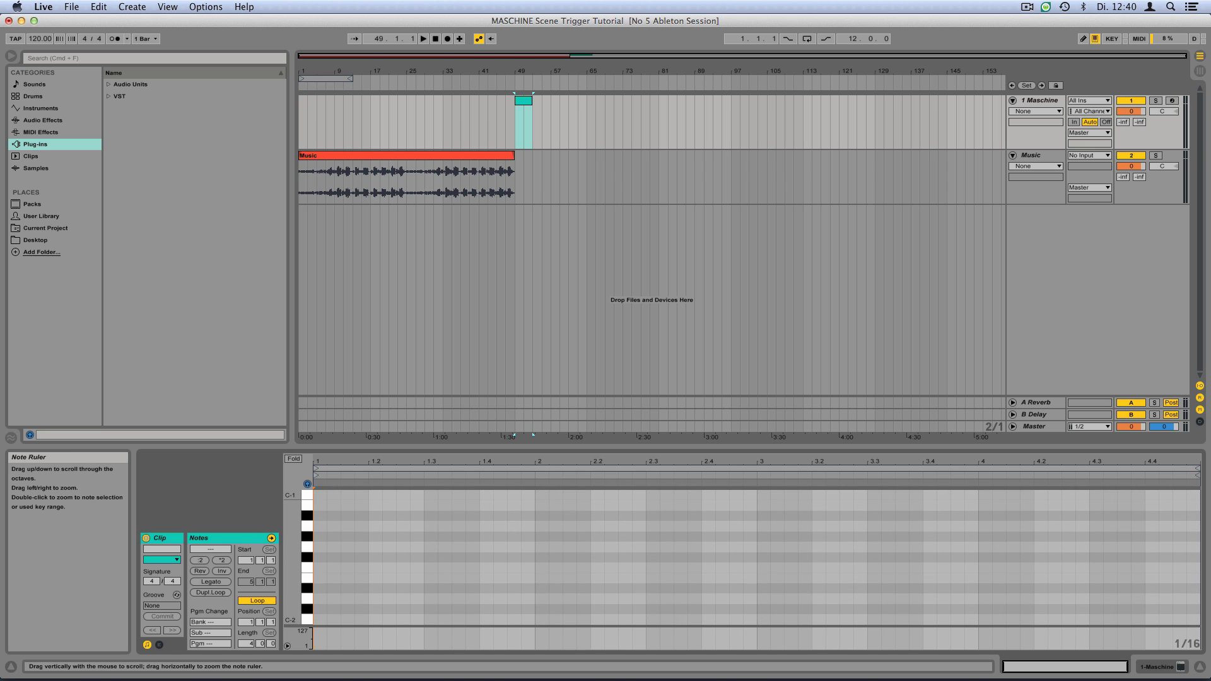
double_click(321, 619)
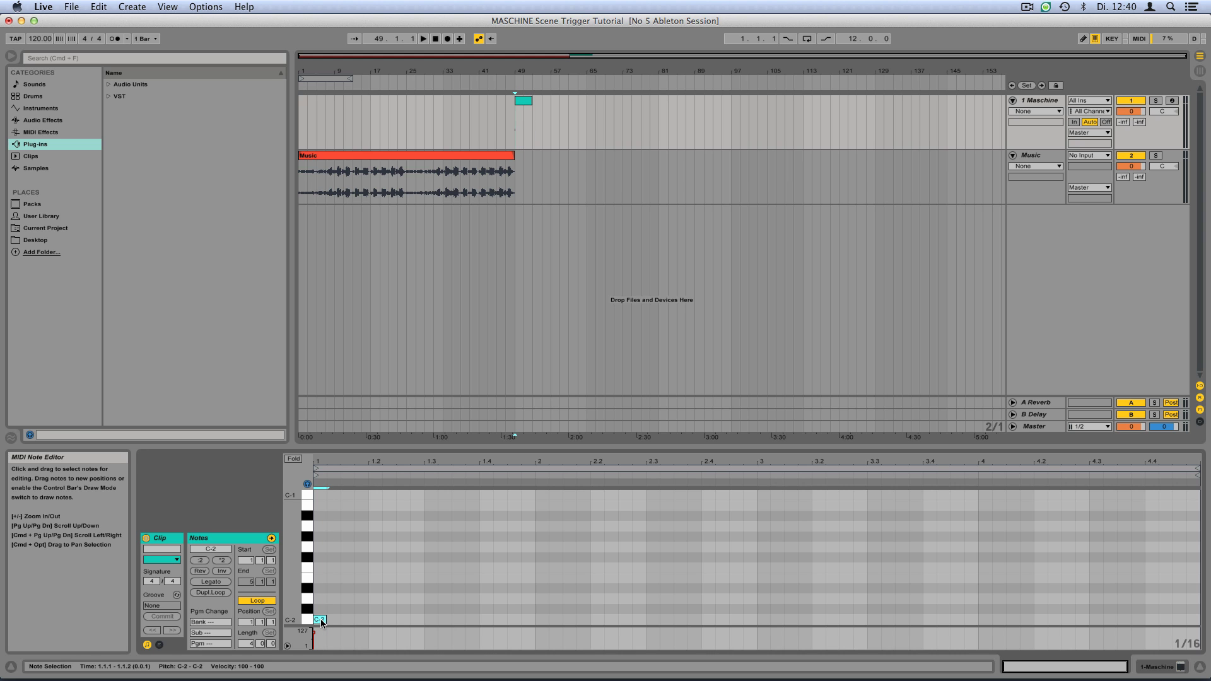
click(556, 111)
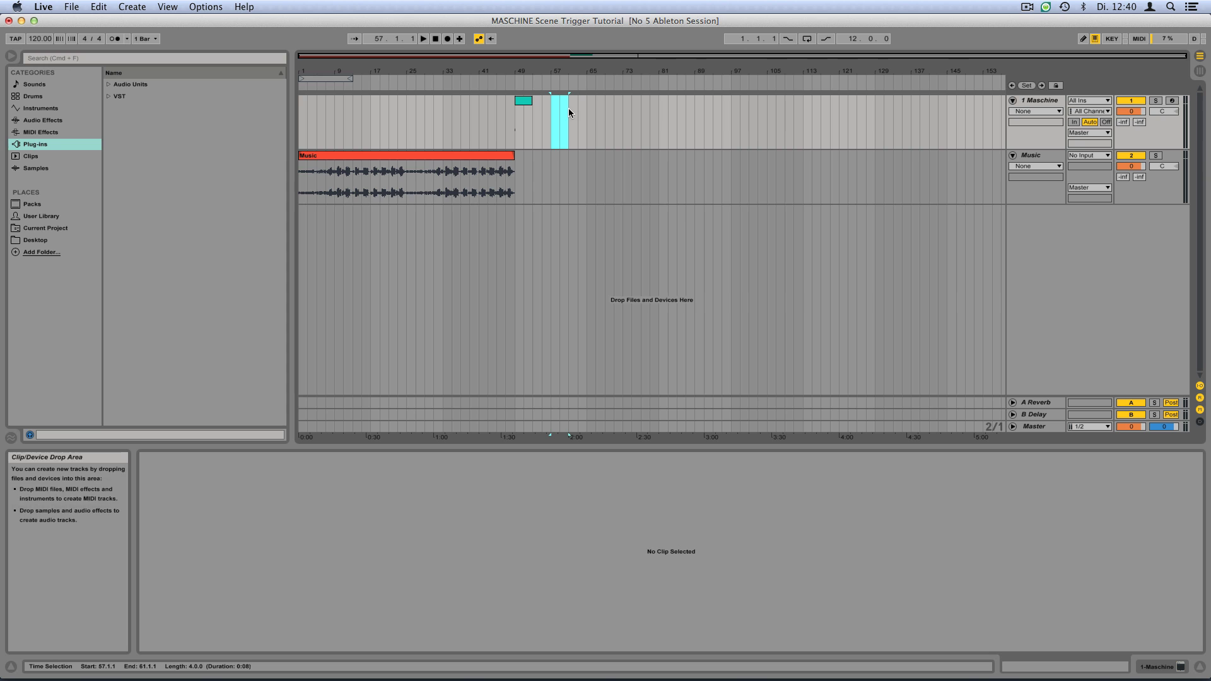
- Insert a MIDI clip at bar 57 and draw a C#-2 note at its start
click(140, 6)
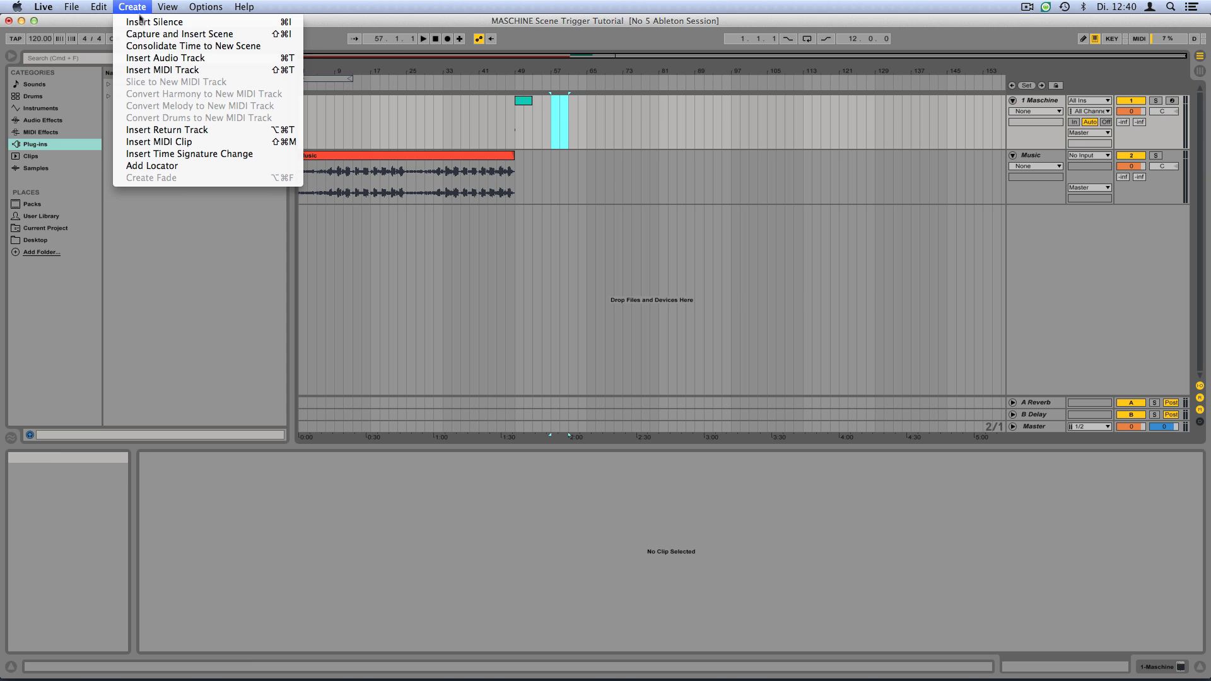
click(147, 142)
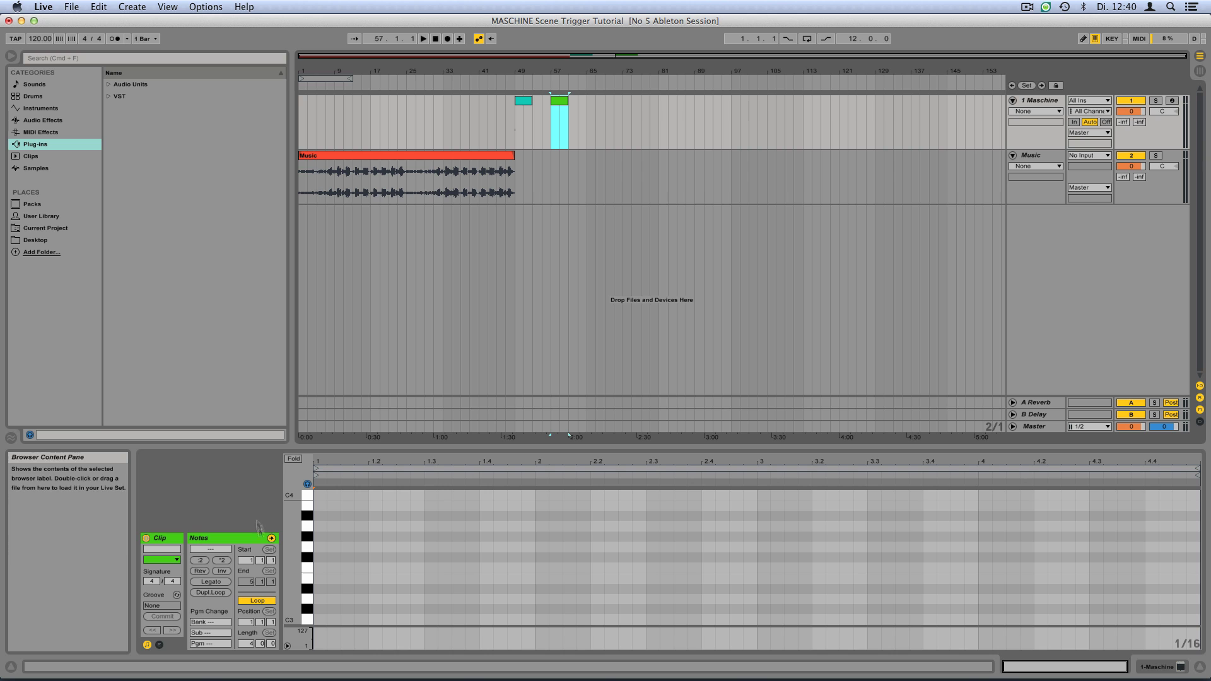
drag(292, 625, 292, 536)
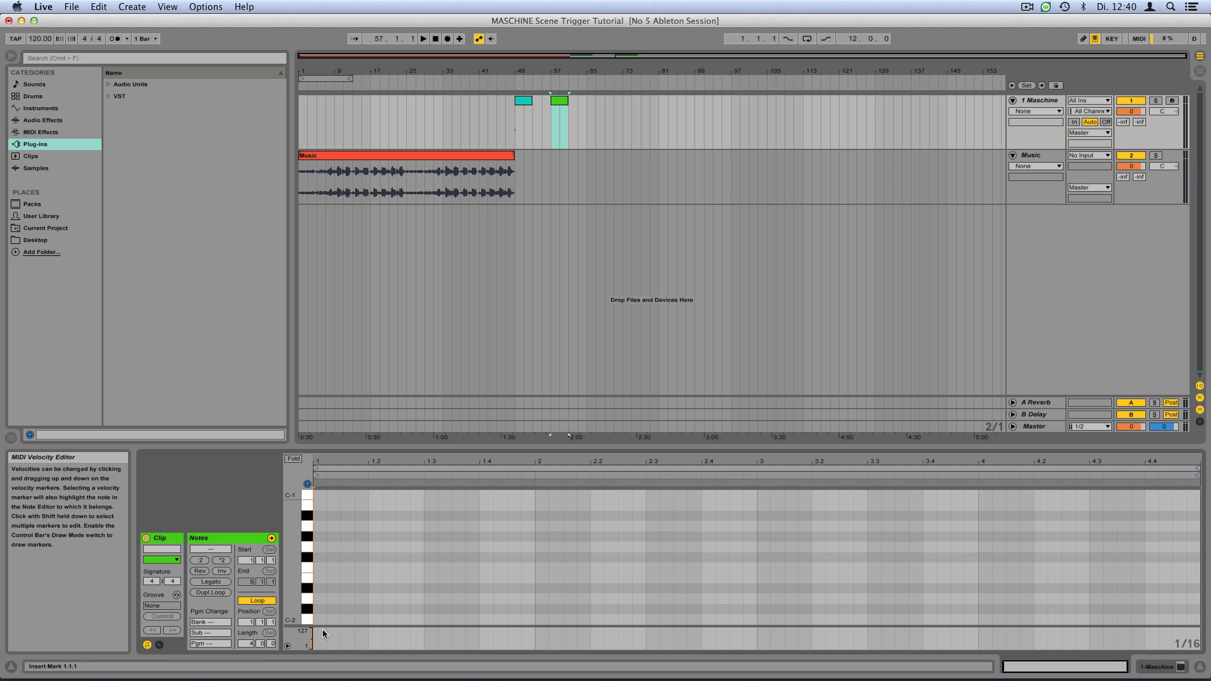
double_click(318, 608)
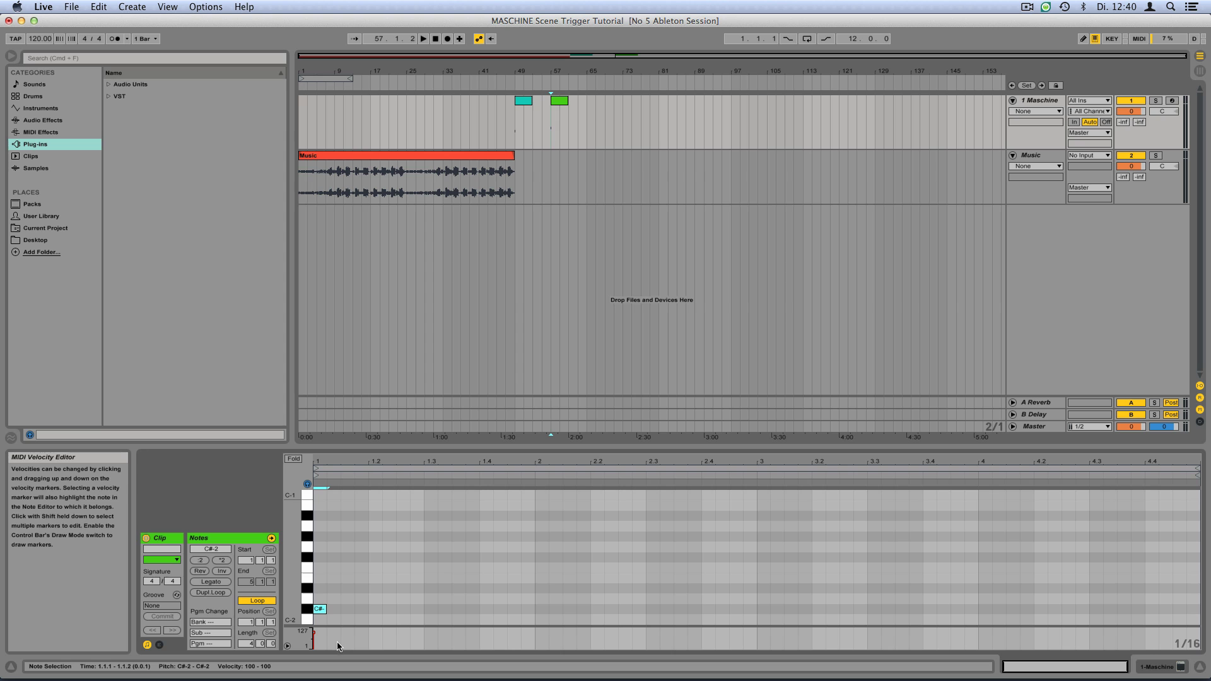
- Insert a MIDI clip at bar 65 and draw a D-2 note at its start
click(590, 136)
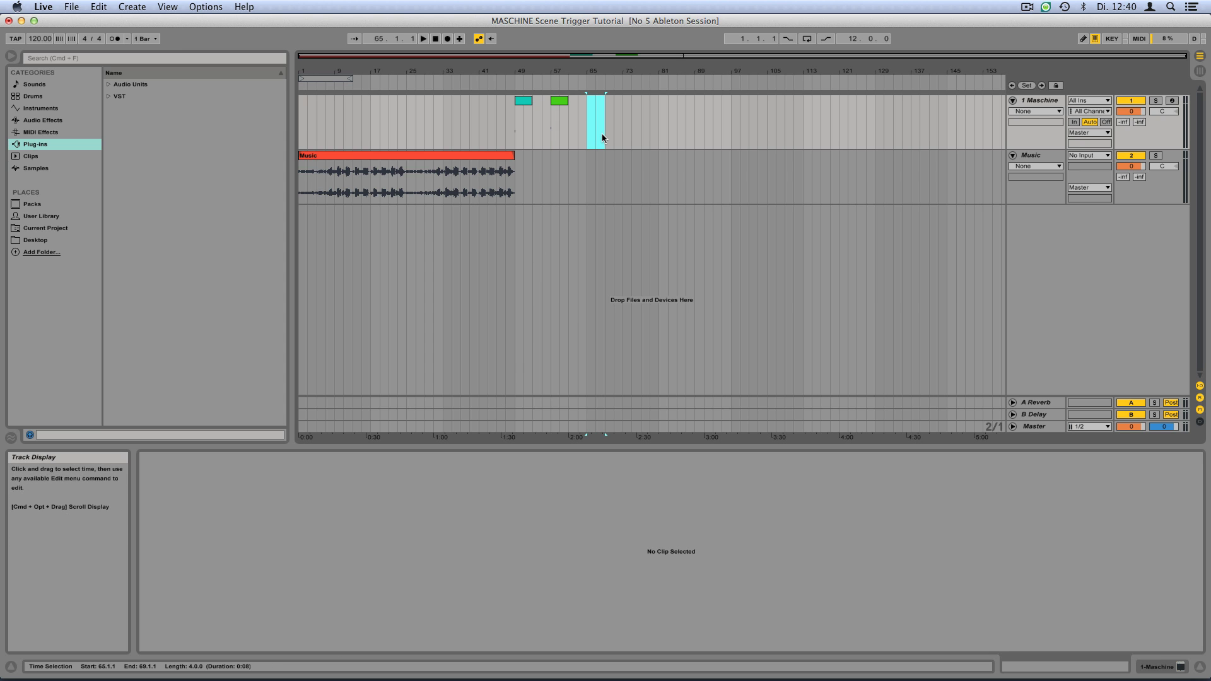
click(137, 6)
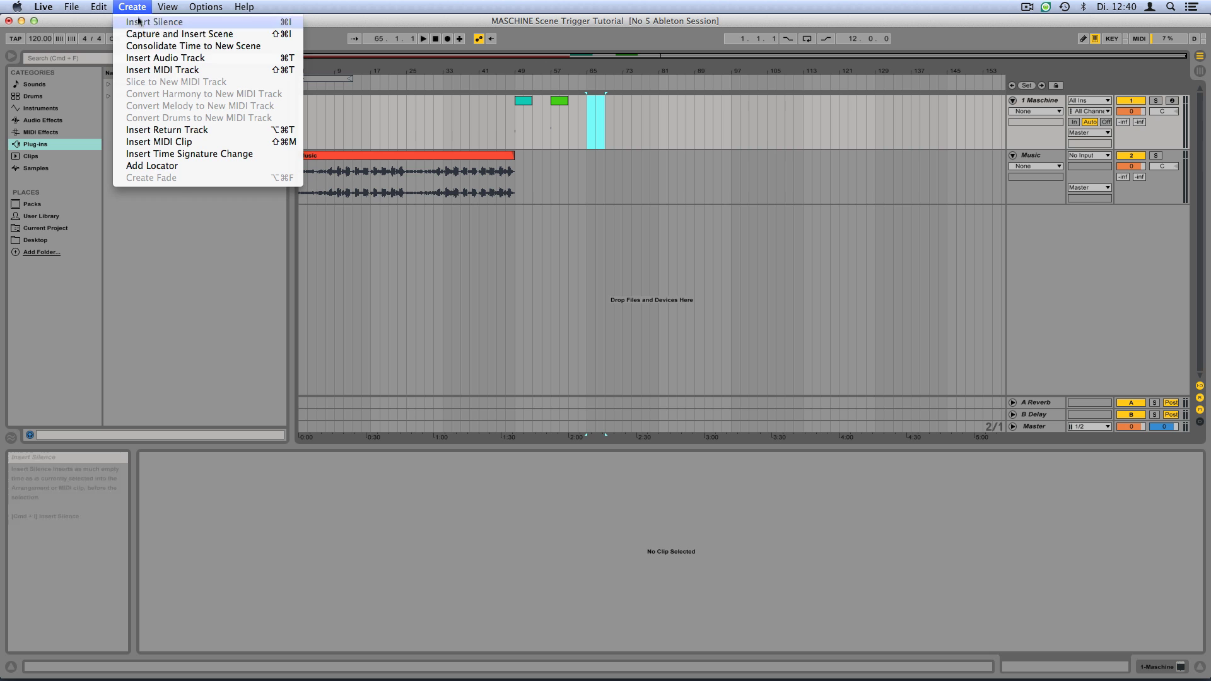
click(158, 142)
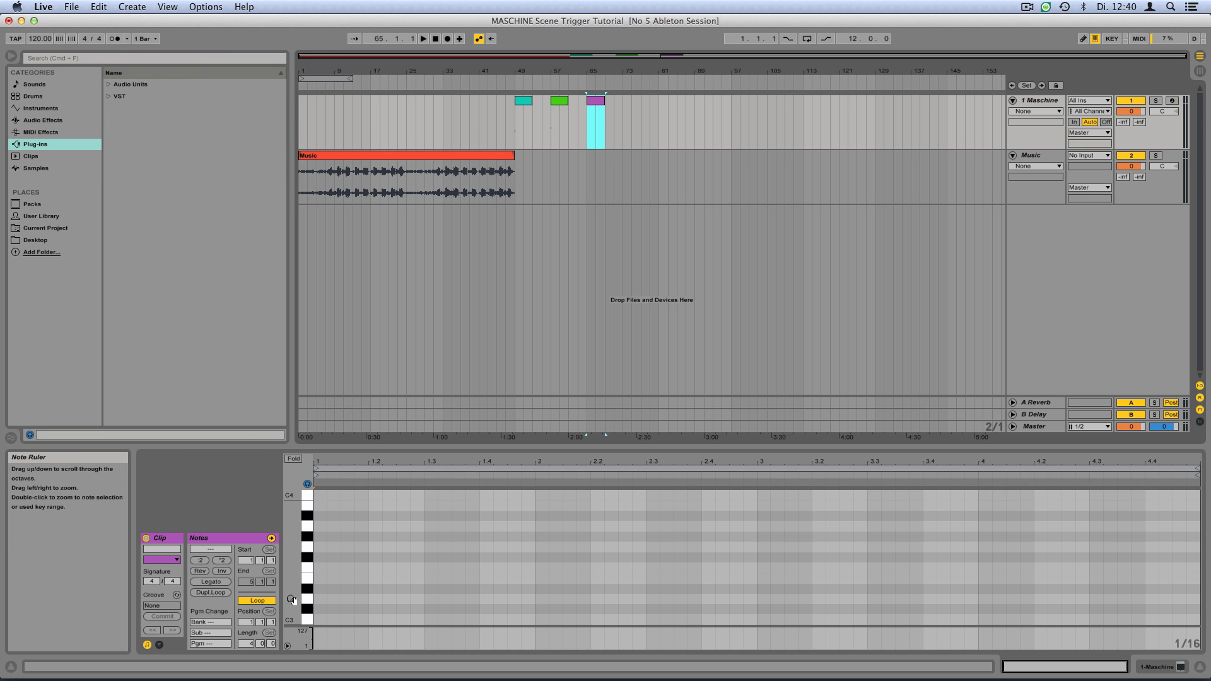
drag(291, 601, 289, 562)
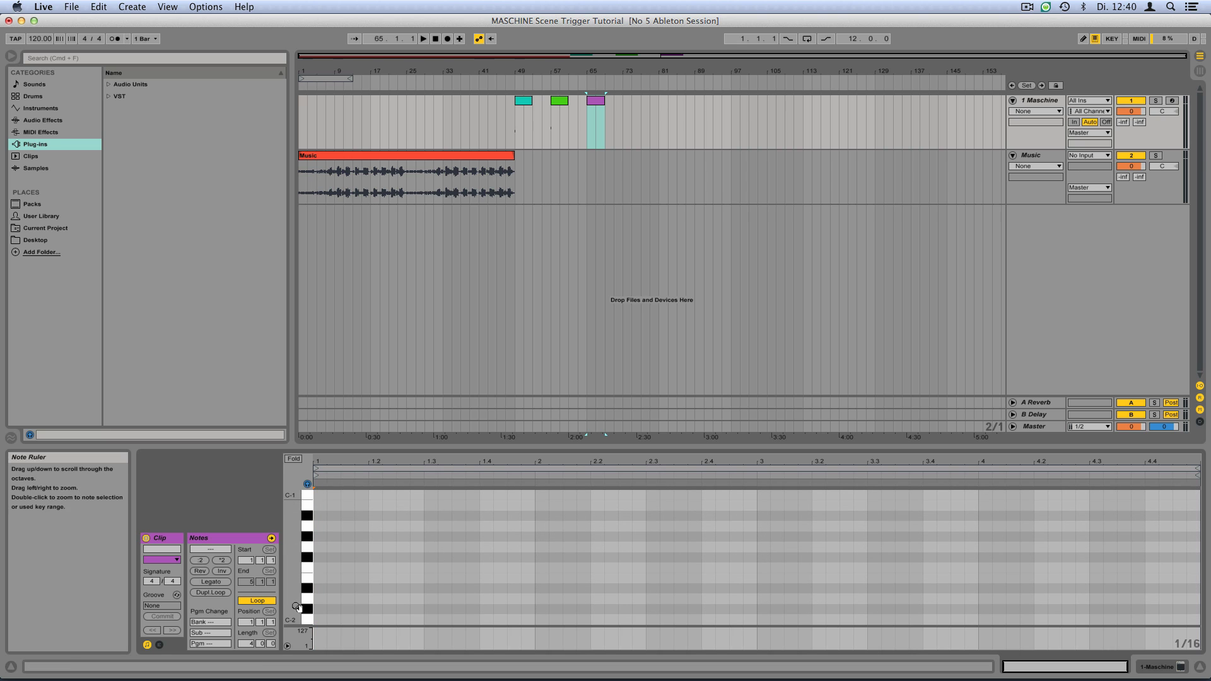
click(323, 603)
double_click(323, 602)
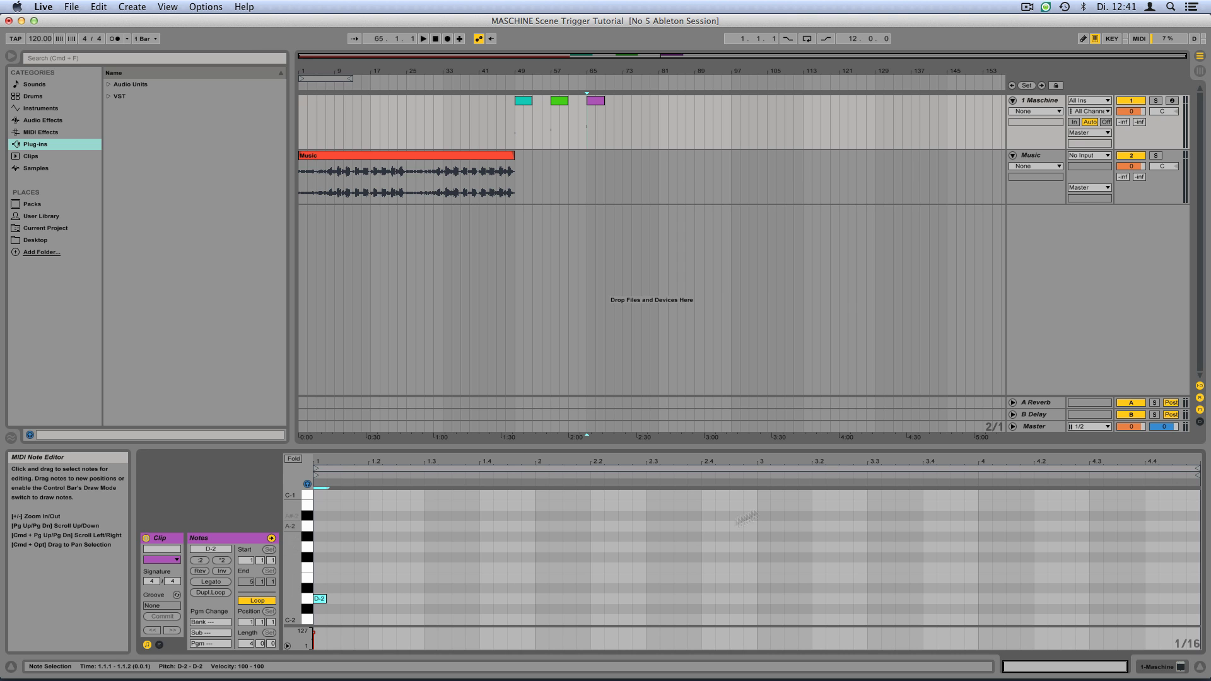
double_click(1054, 99)
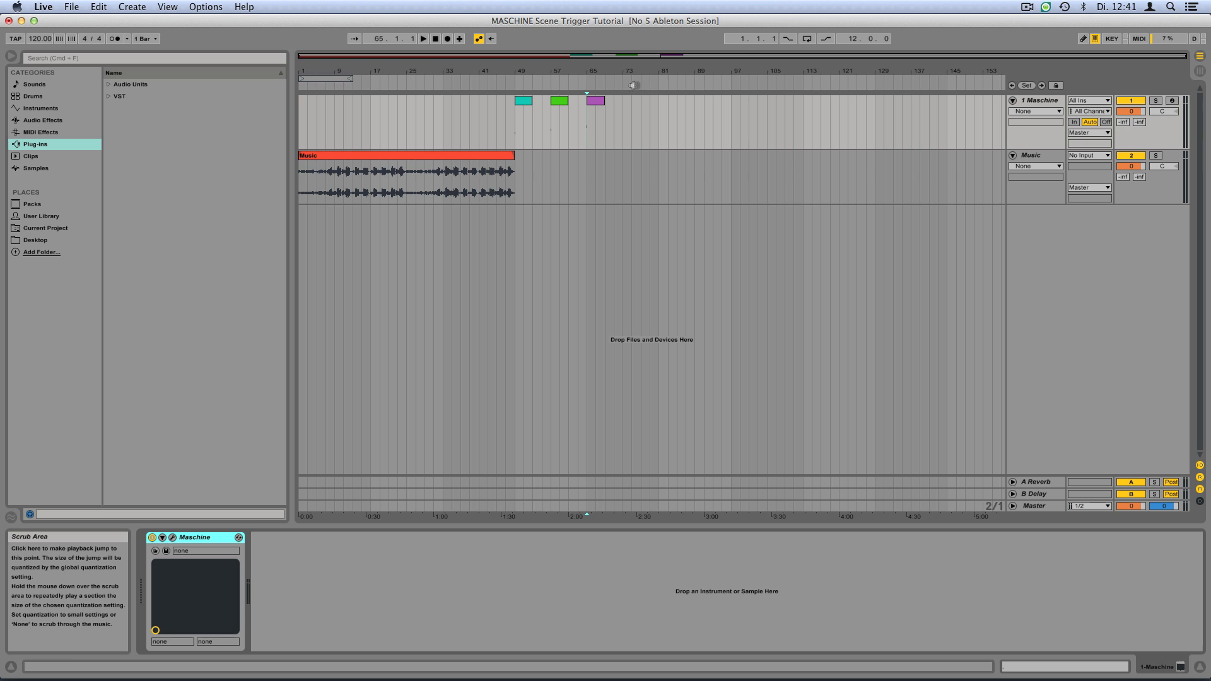
- Move the purple, teal and green clips to bars 1, 5 and 9, then rewind
click(596, 101)
drag(595, 103, 303, 112)
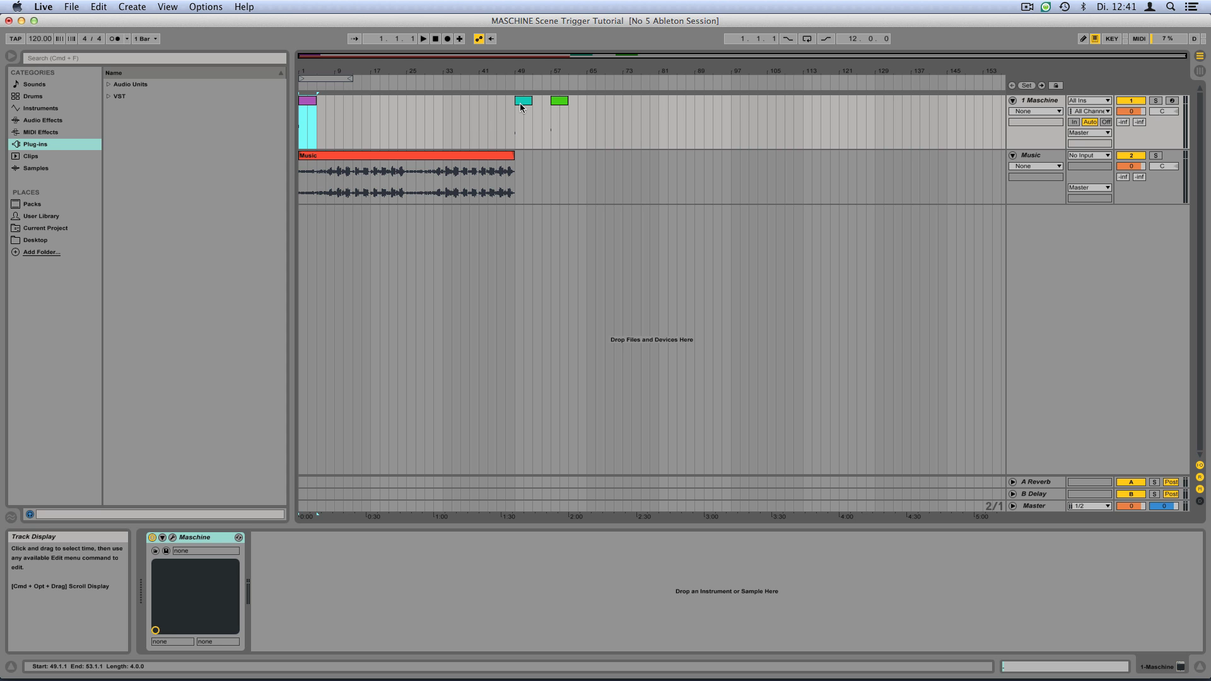
drag(521, 100, 325, 108)
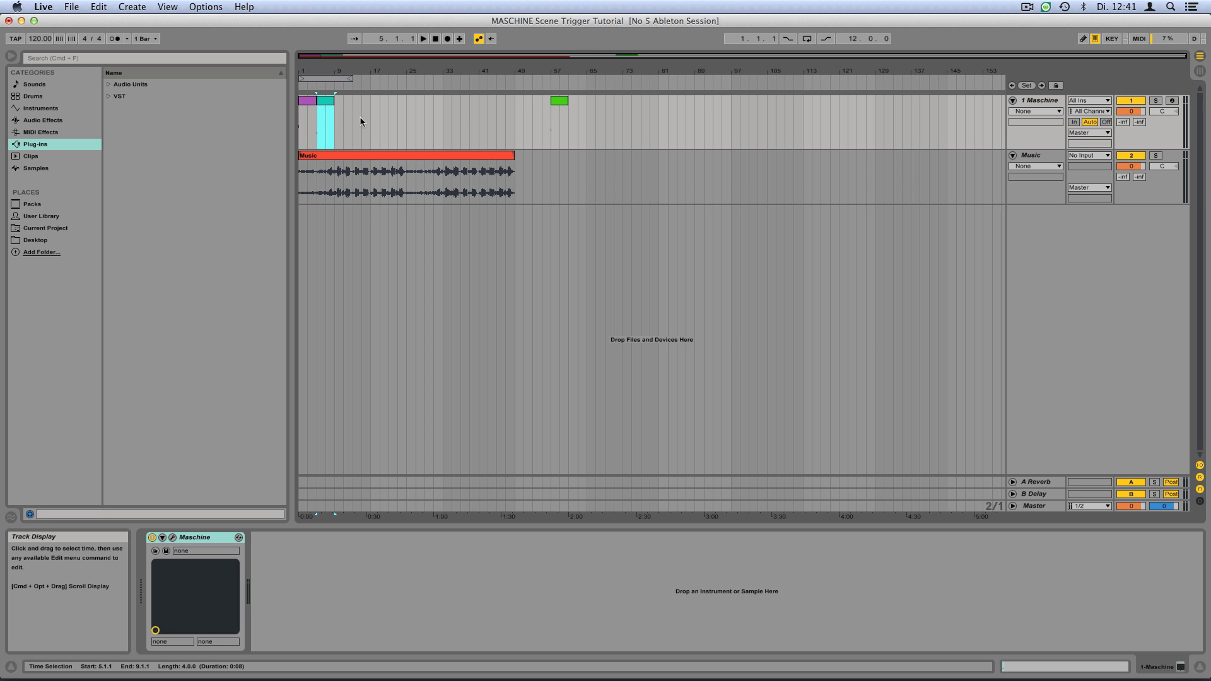
drag(559, 104, 346, 117)
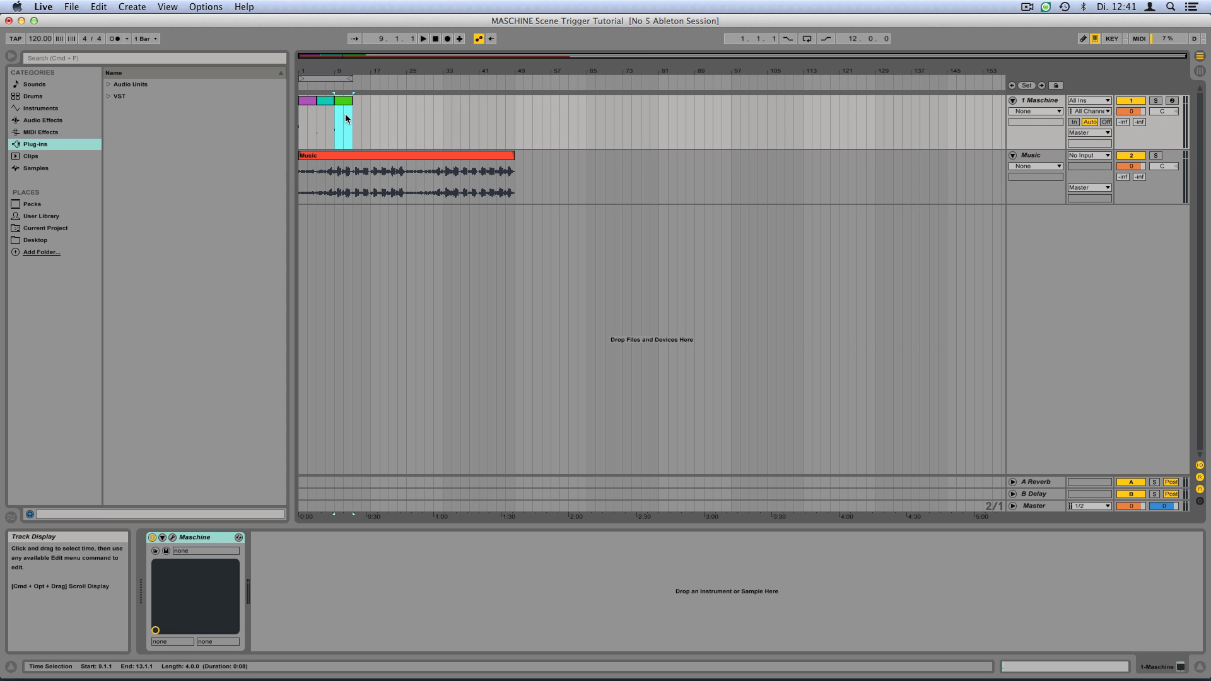
double_click(435, 41)
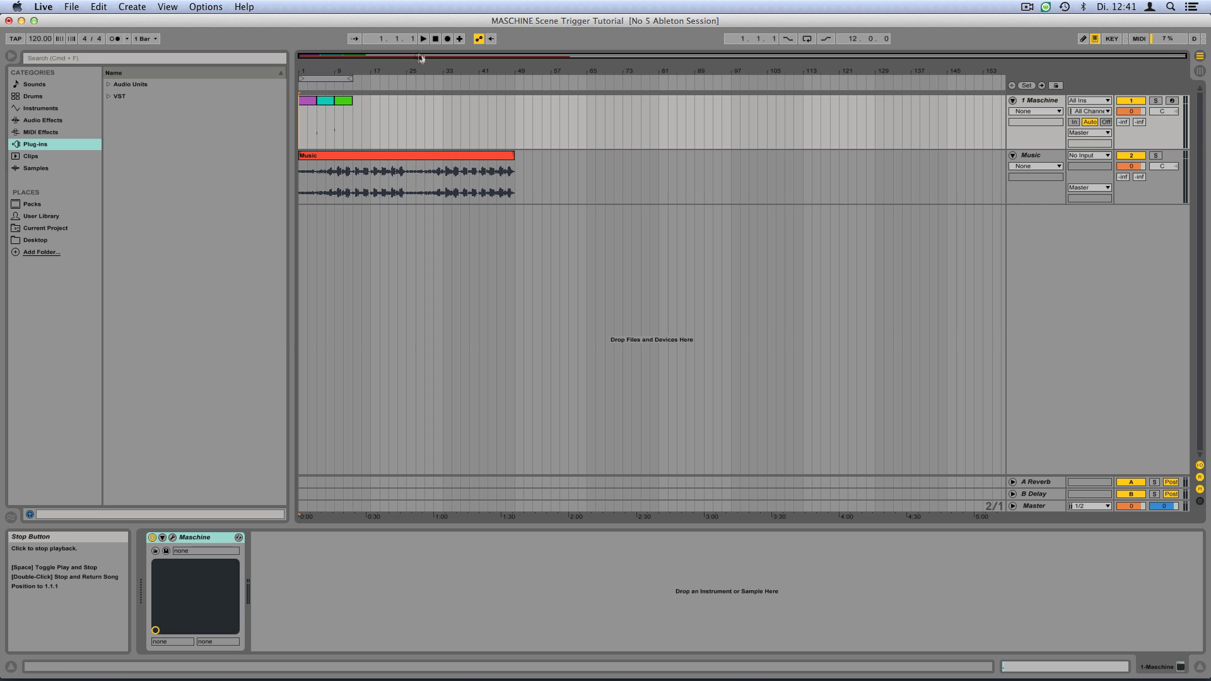
- Open Maschine's window, enable arrangement loop, and play to watch the scenes switch
click(173, 538)
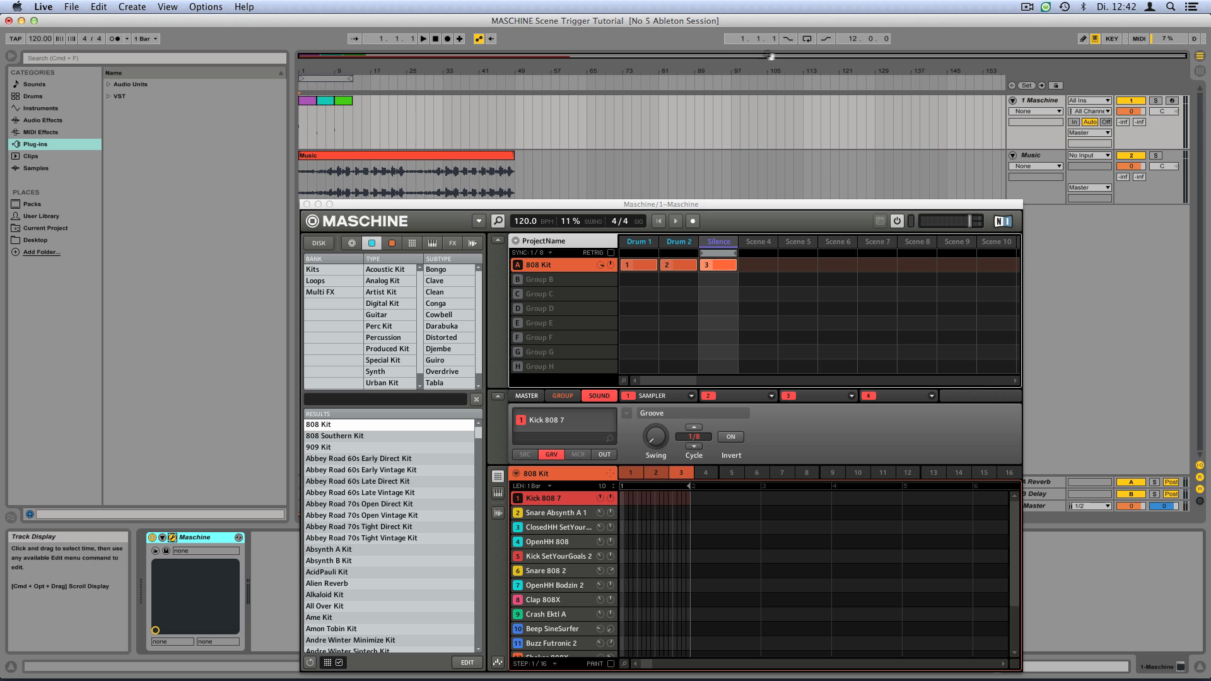
click(806, 38)
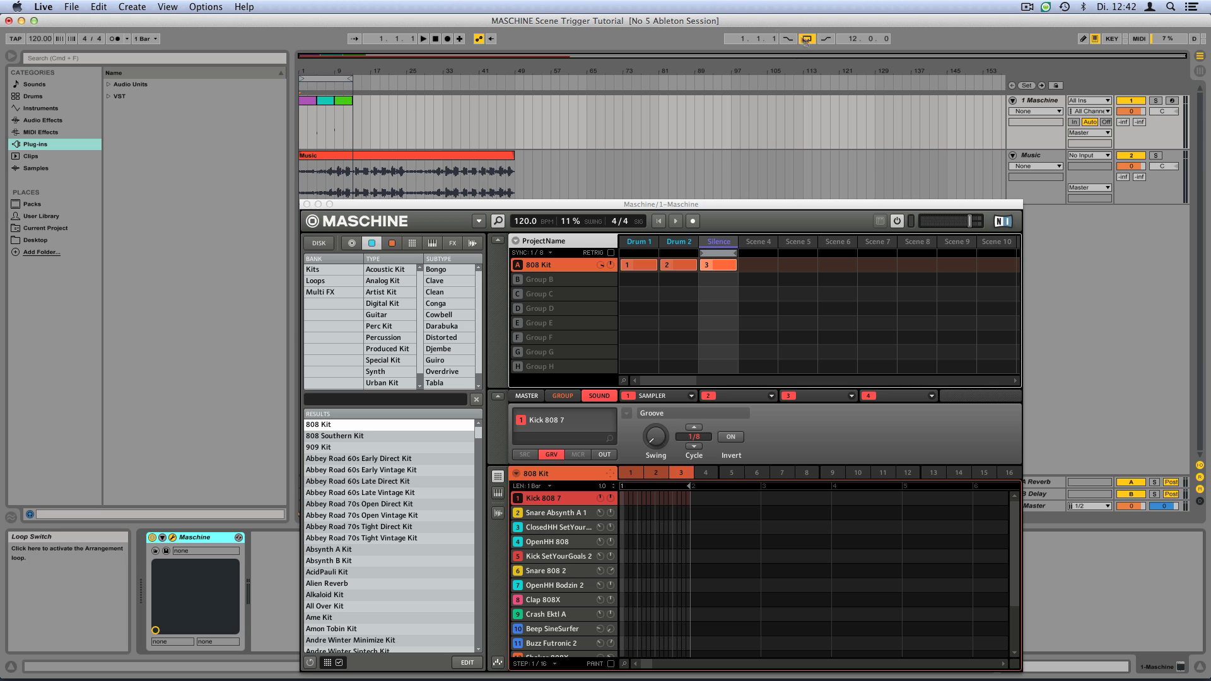
click(424, 39)
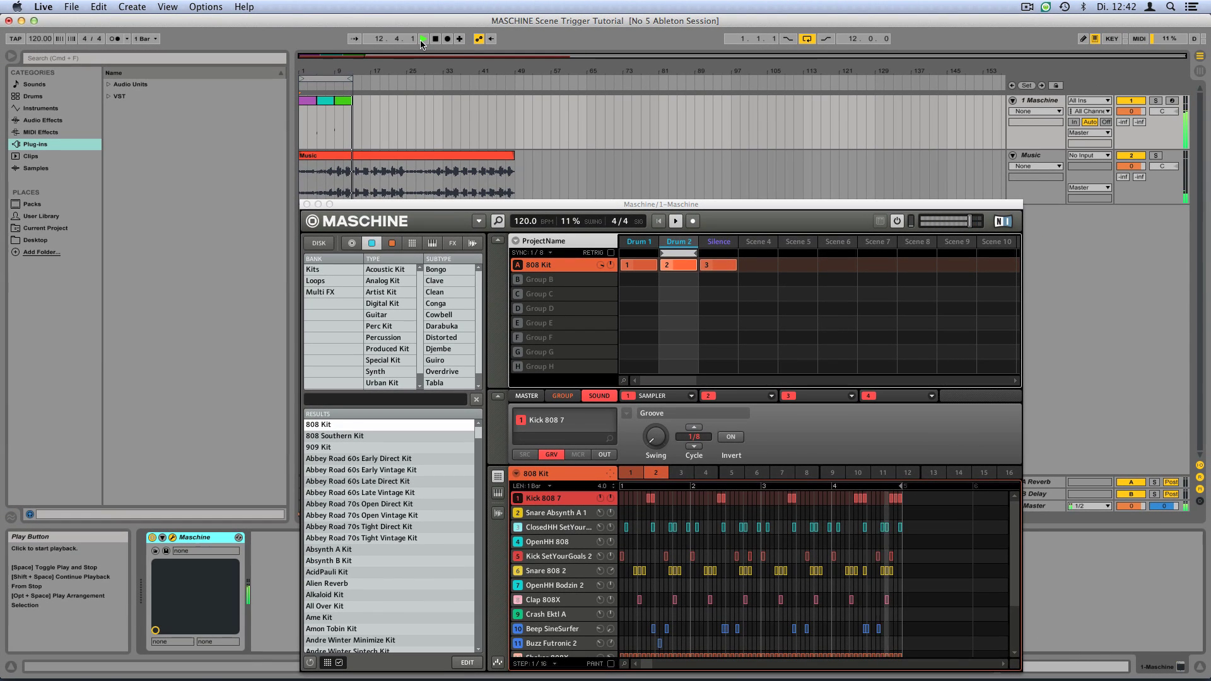
click(421, 40)
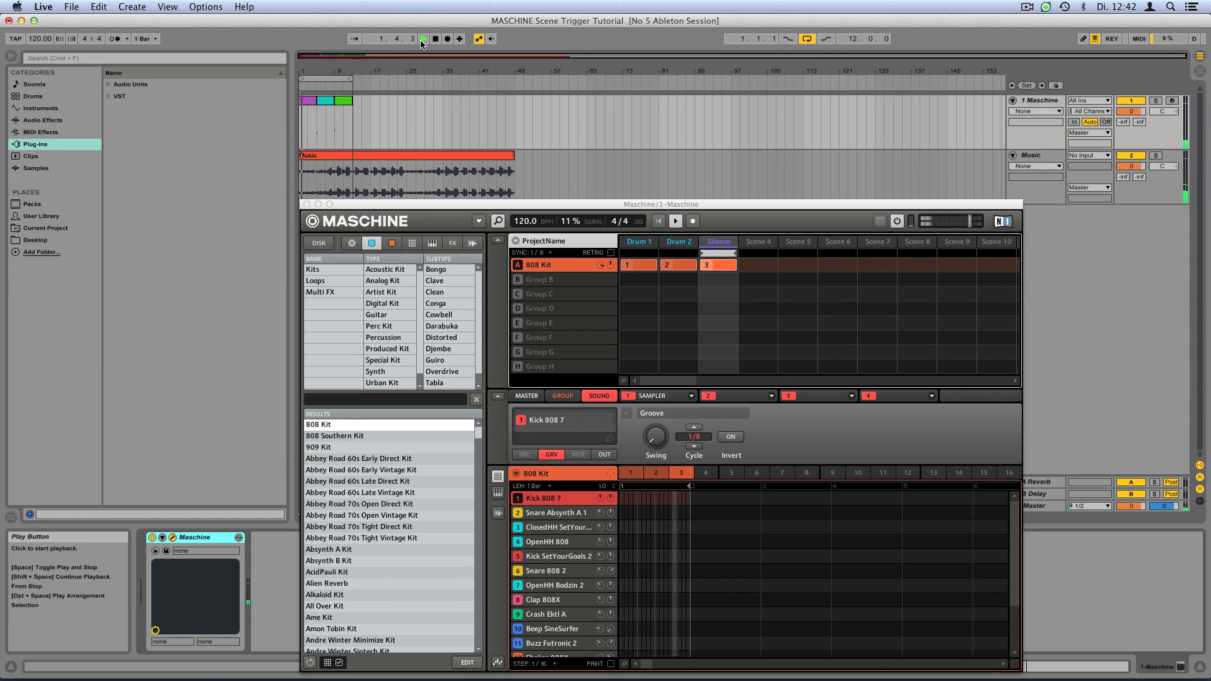